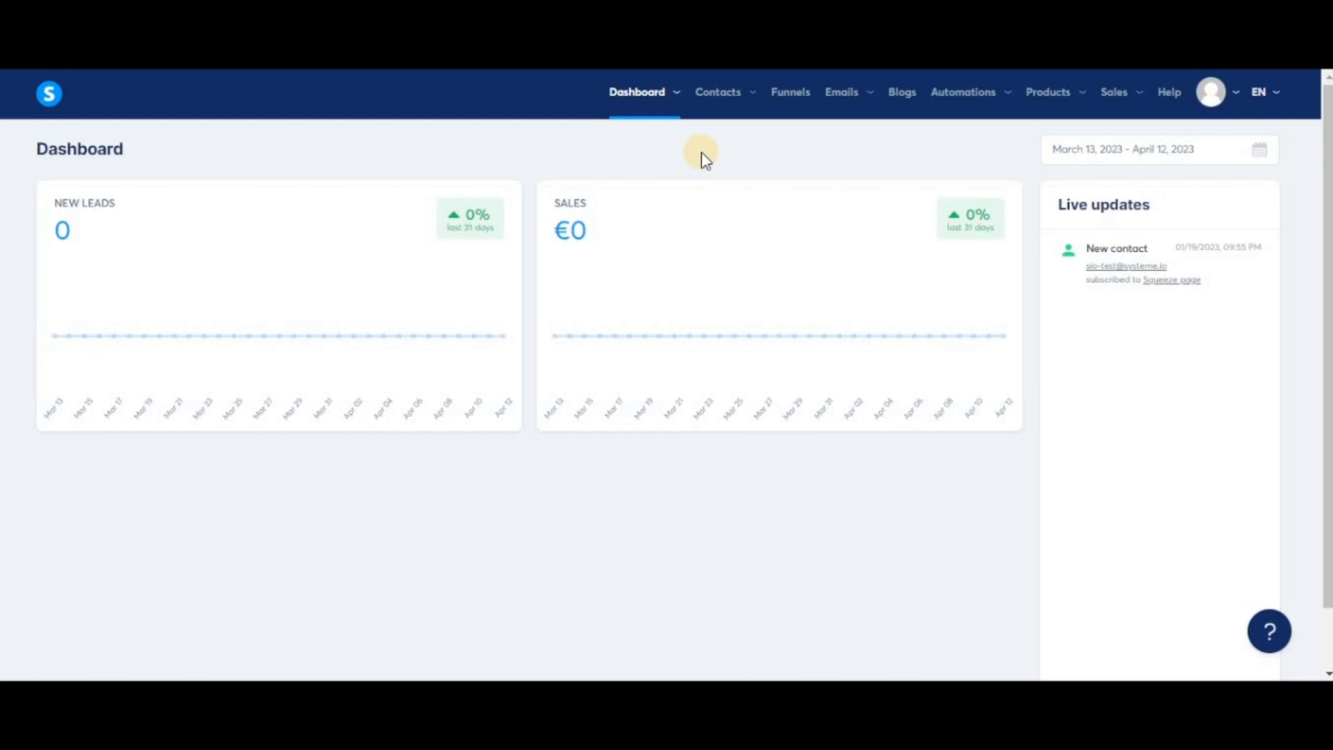
Create a new newsletter with the subject "test" using the classic editor.
{"action": "mouse_move", "coordinate": [842, 94]}
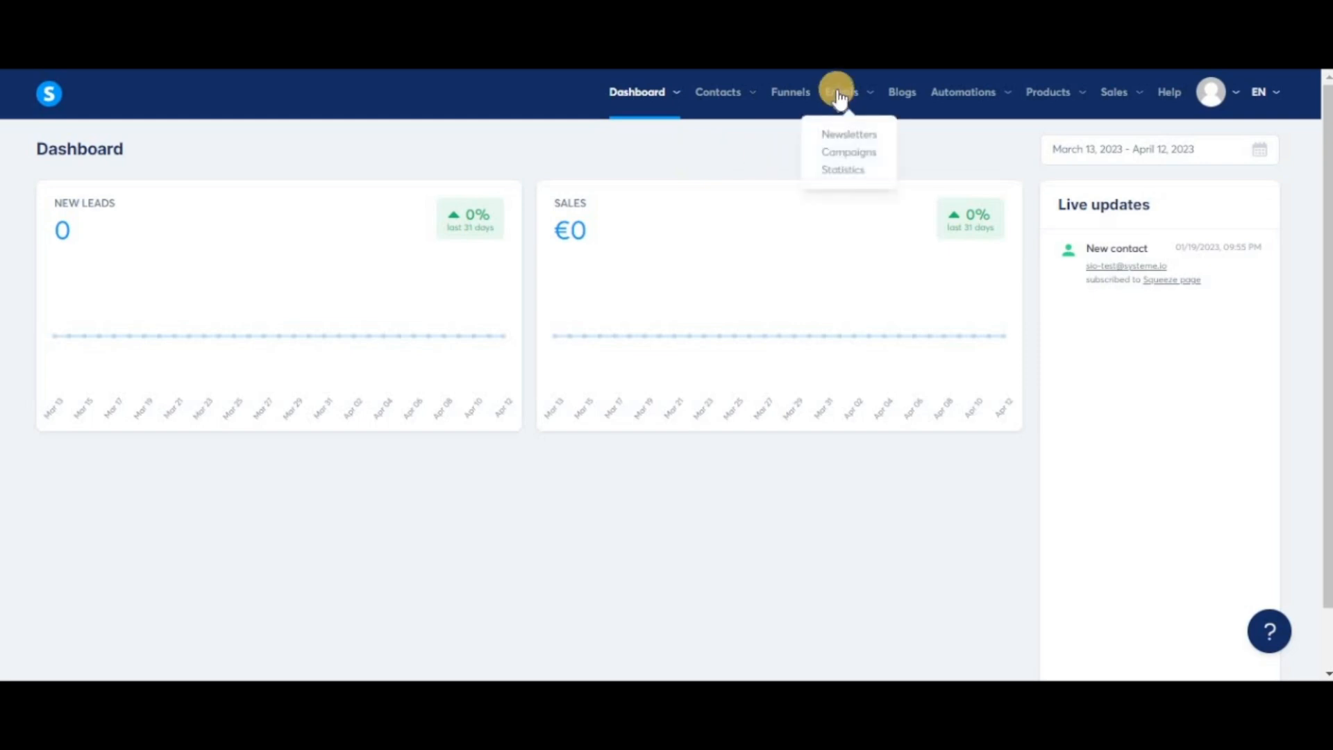
{"action": "left_click", "coordinate": [871, 142]}
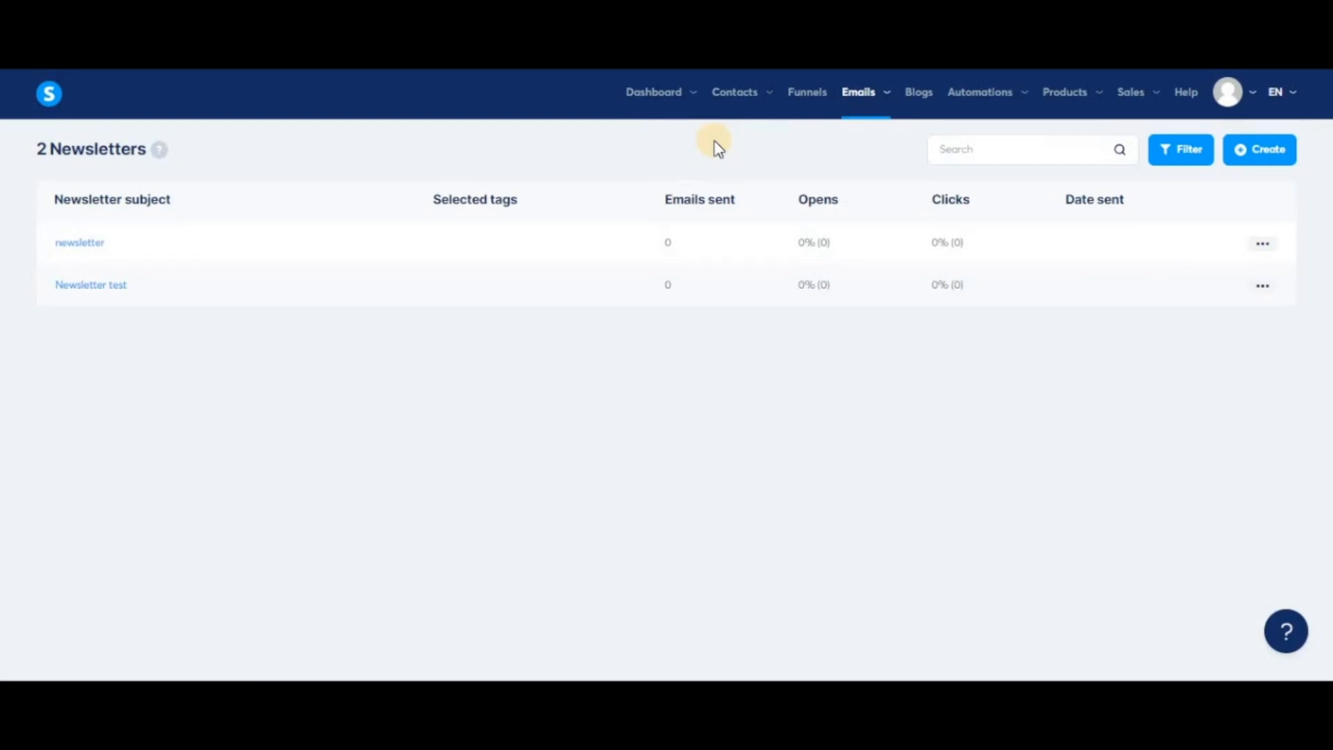
{"action": "left_click", "coordinate": [1262, 149]}
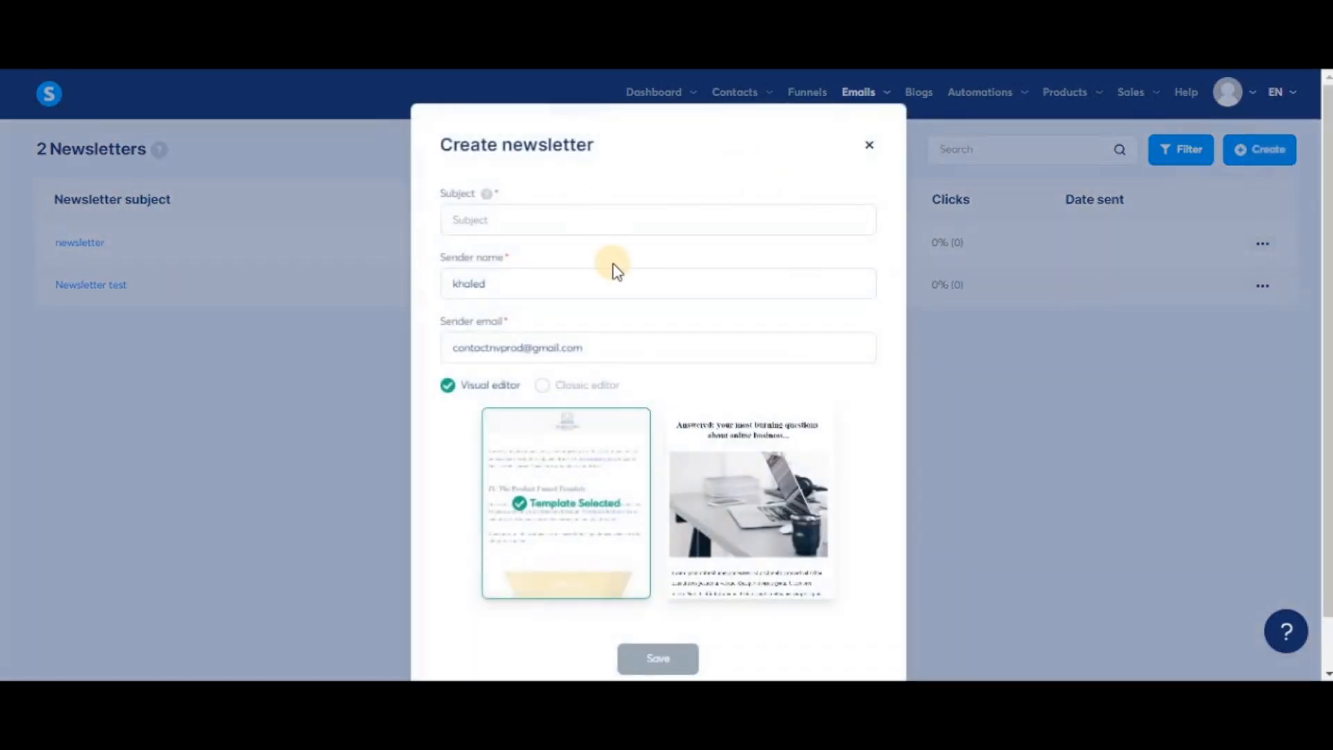
{"action": "left_click", "coordinate": [562, 219]}
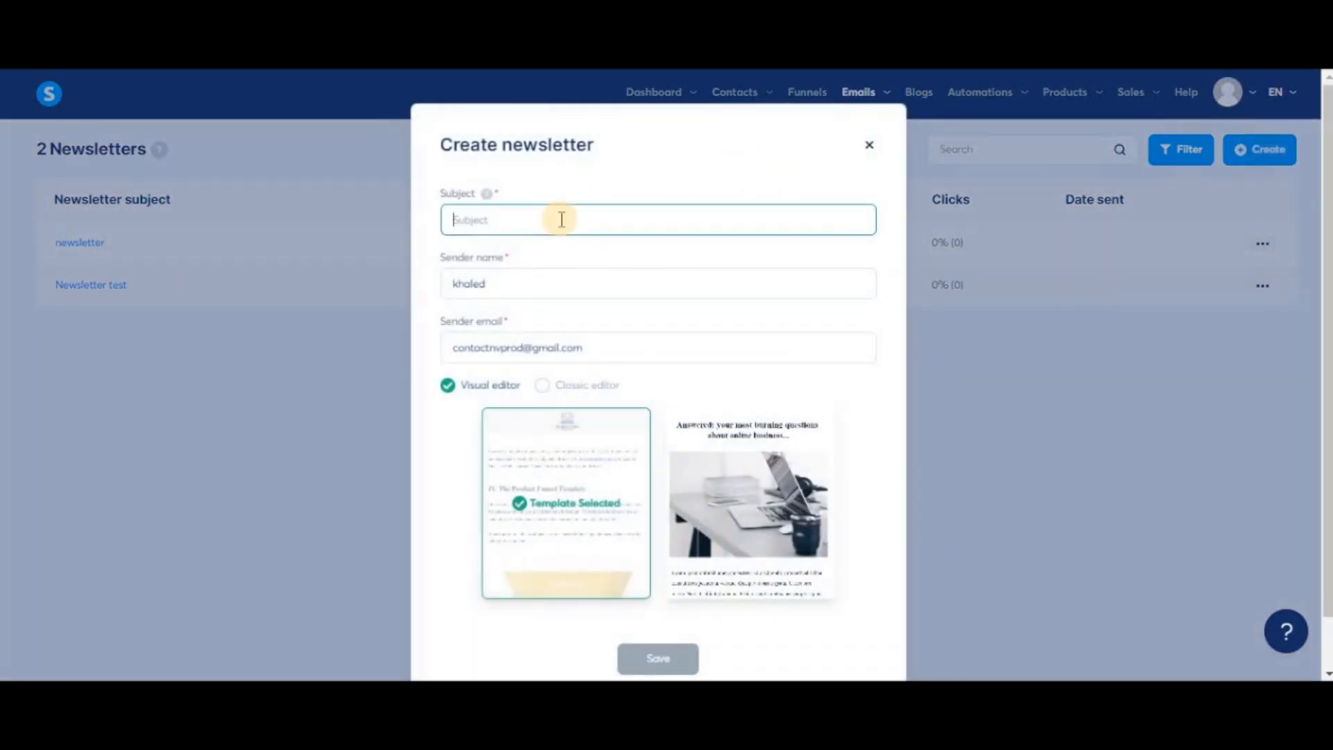
{"action": "type", "text": "test"}
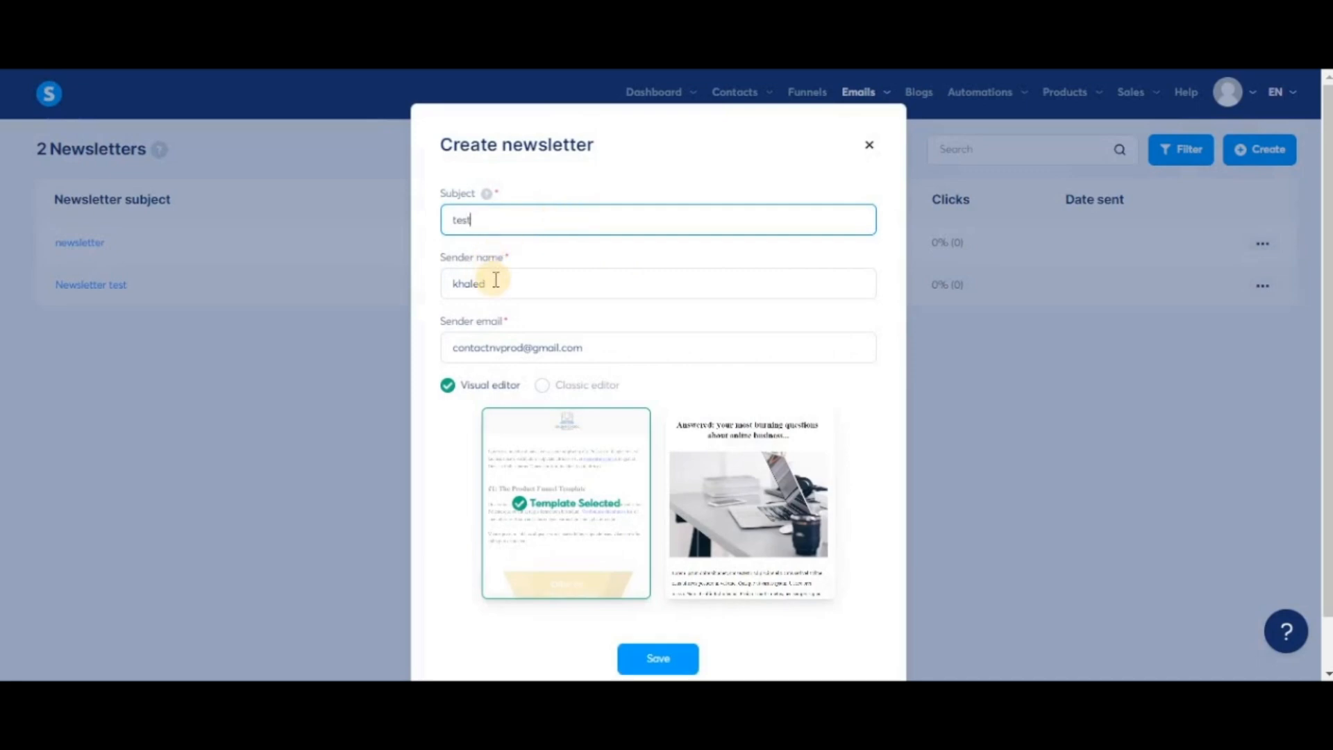
{"action": "left_click", "coordinate": [492, 280]}
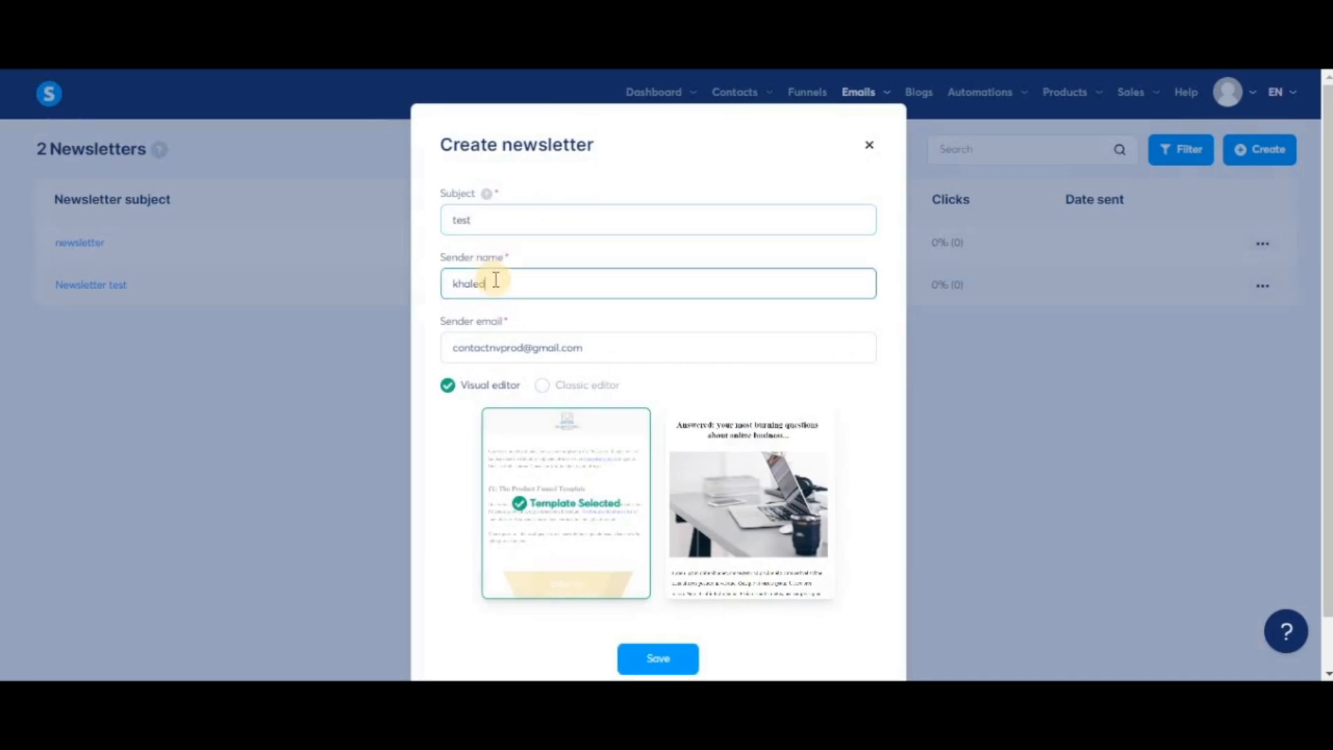
{"action": "left_click", "coordinate": [633, 345]}
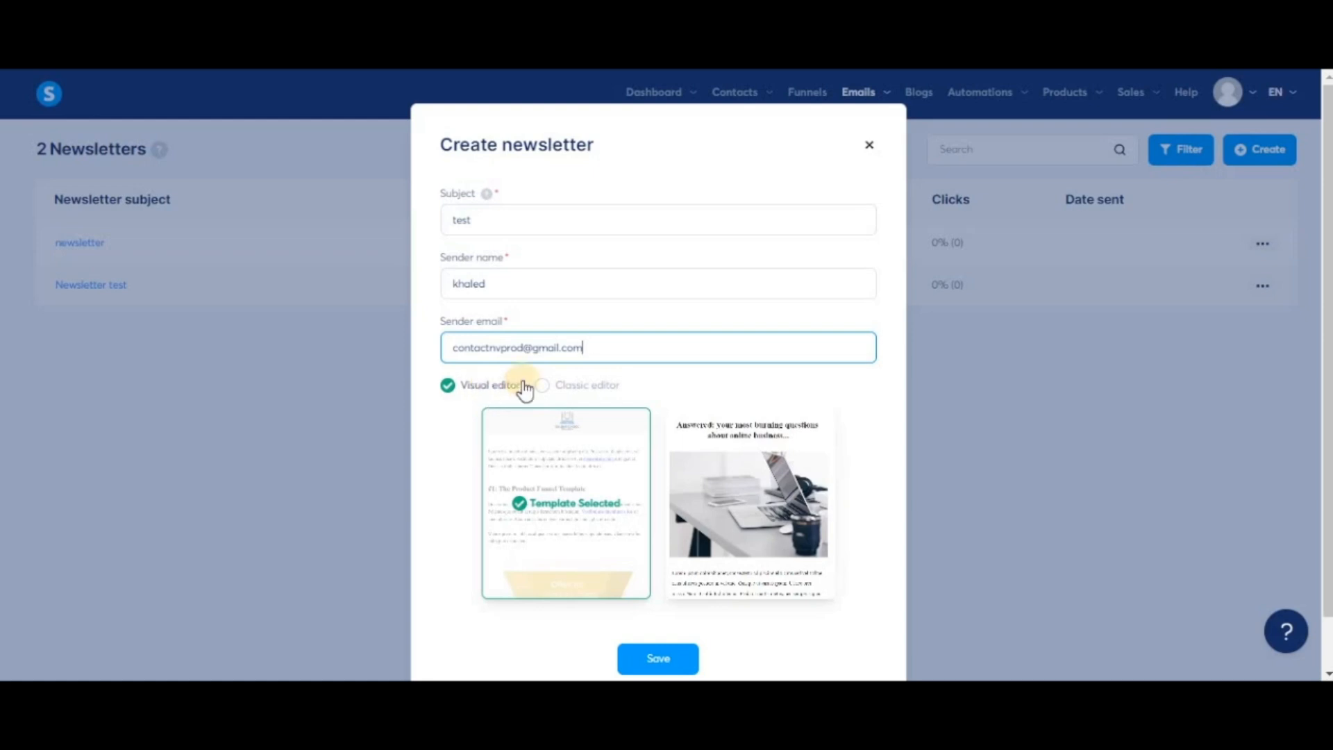
{"action": "left_click", "coordinate": [550, 387]}
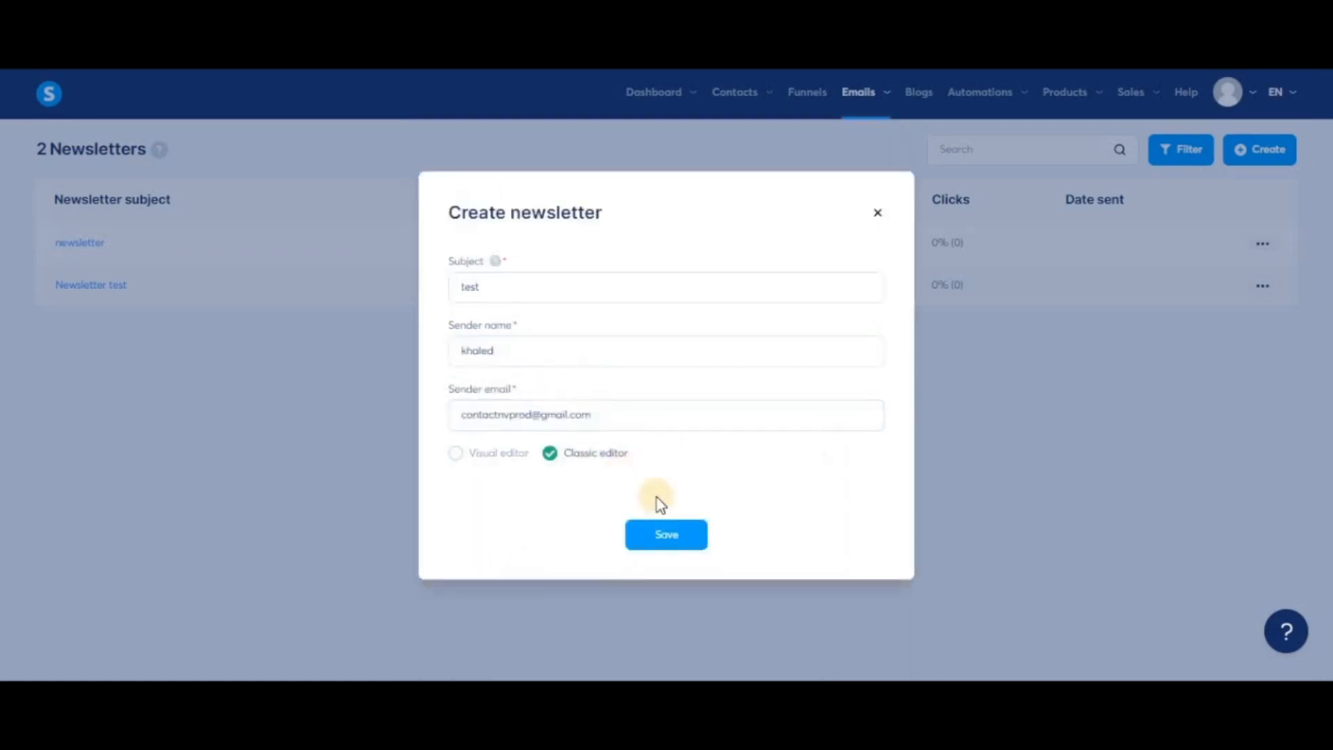
{"action": "left_click", "coordinate": [680, 531]}
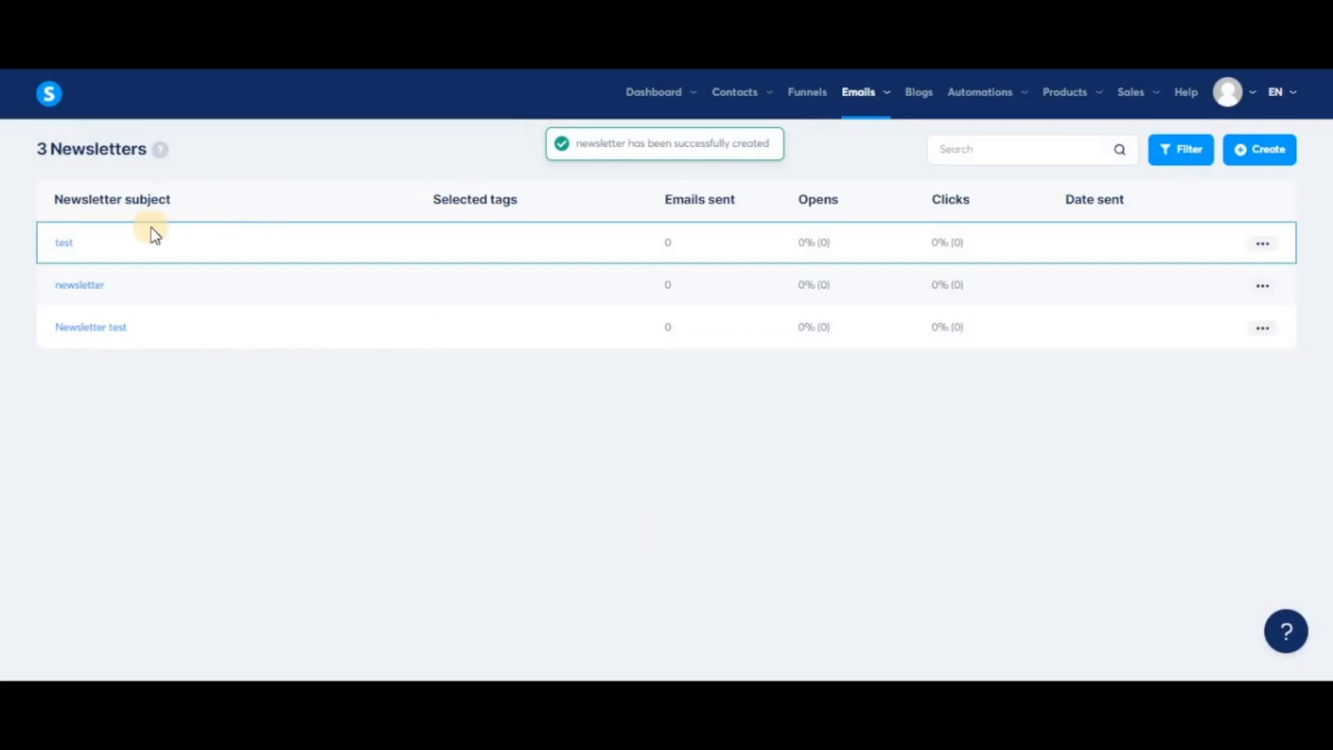
Open the "test" newsletter and write "mlkfezmklfezmk" in the email body.
{"action": "left_click", "coordinate": [66, 250]}
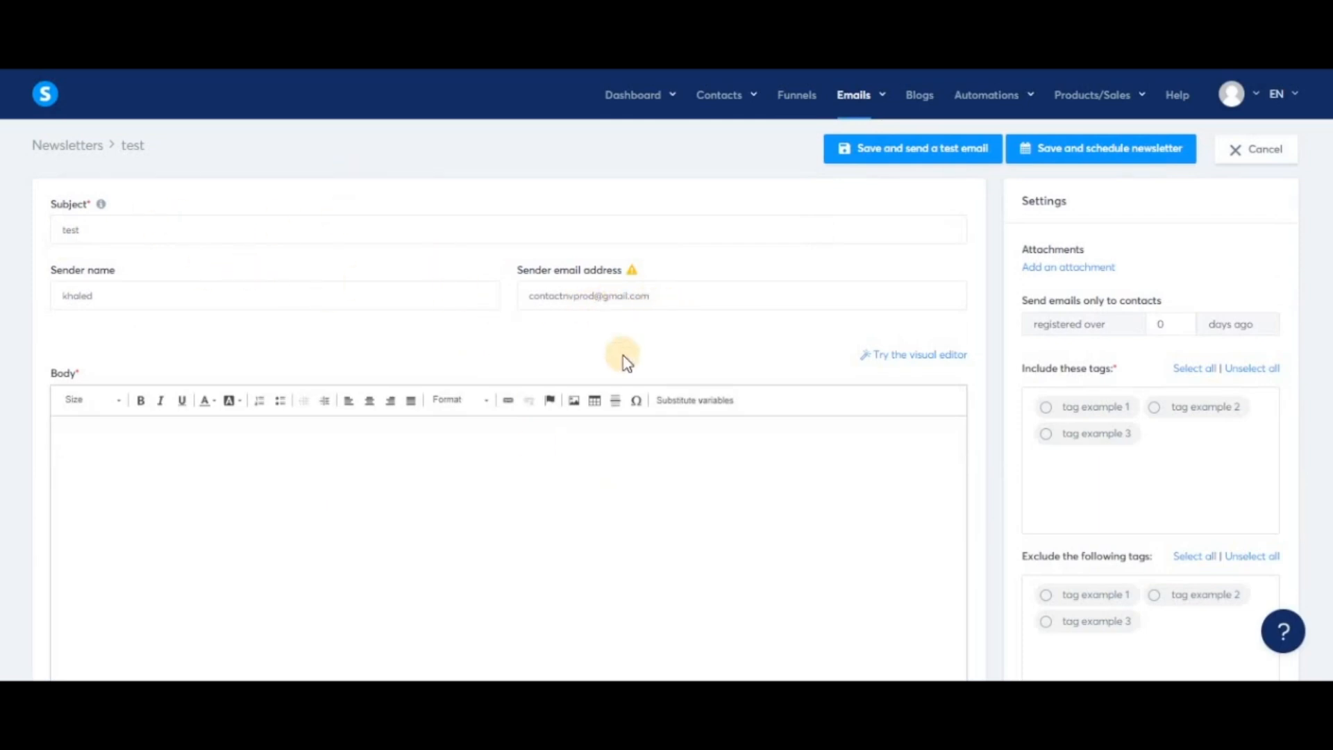
{"action": "scroll", "coordinate": [549, 527], "scroll_direction": "down", "scroll_amount": 2}
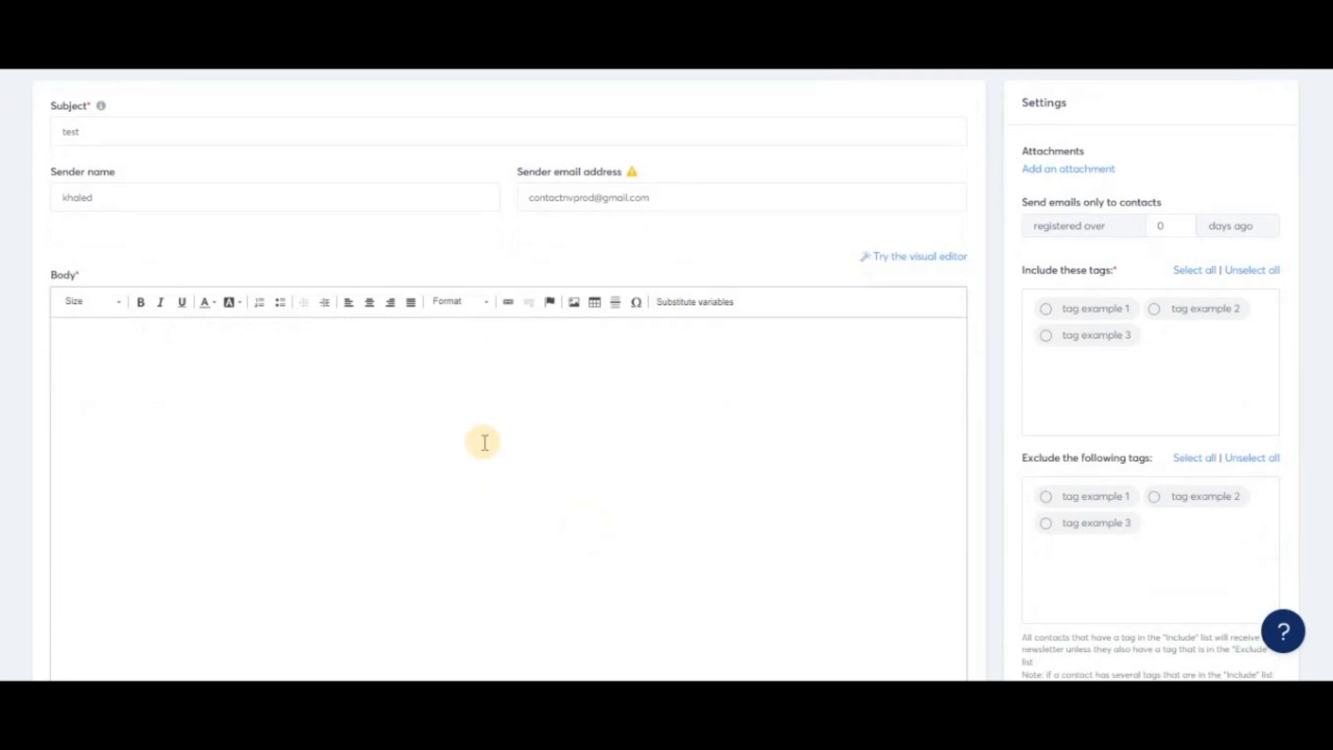
{"action": "left_click", "coordinate": [612, 457]}
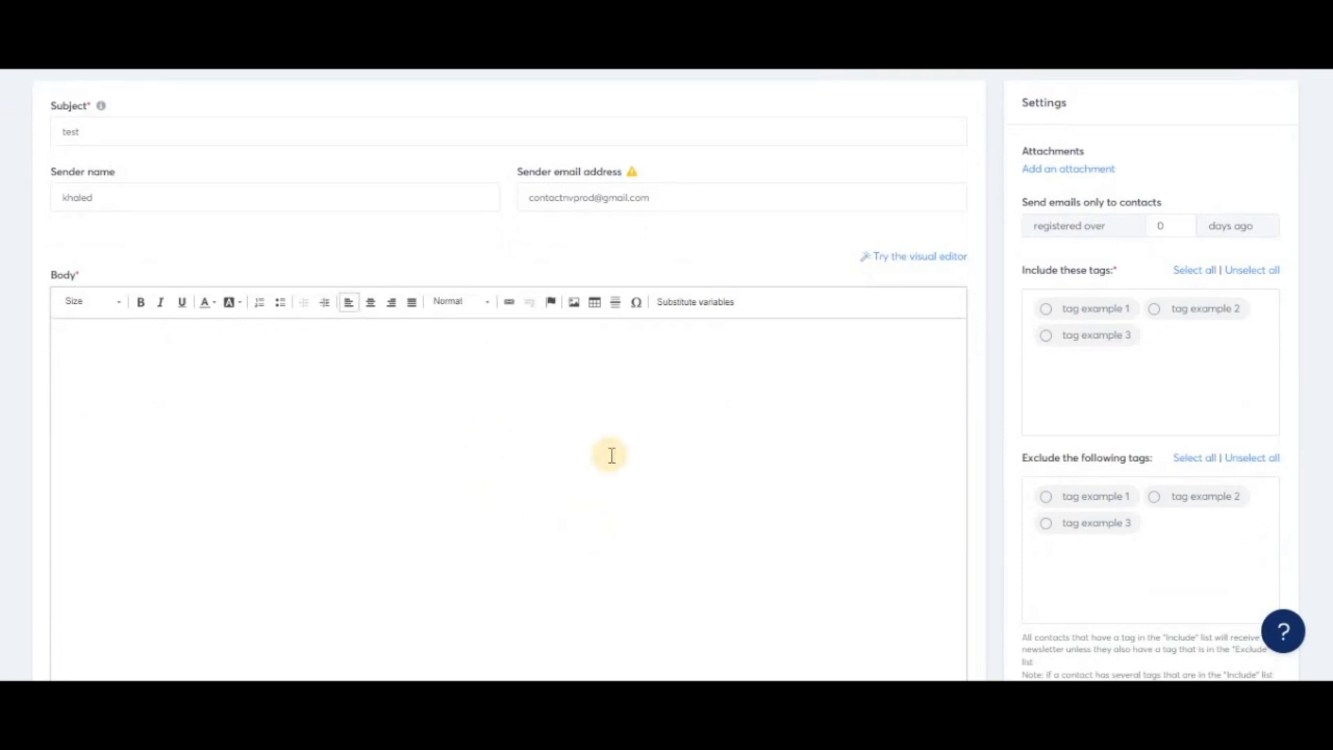
{"action": "type", "text": "mlkfezmklfezmk"}
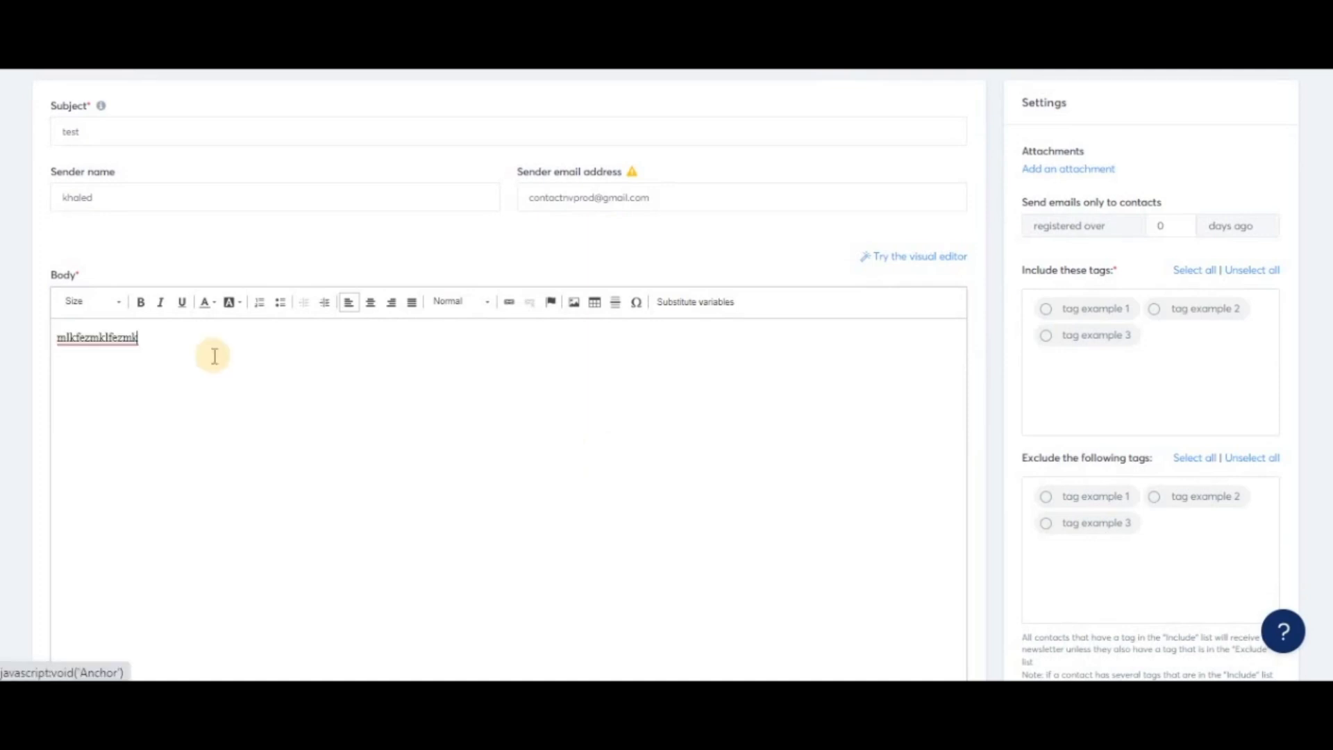
Format the body text as bold, italic and underlined.
{"action": "left_click_drag", "start_coordinate": [140, 339], "coordinate": [10, 324]}
{"action": "left_click", "coordinate": [141, 304]}
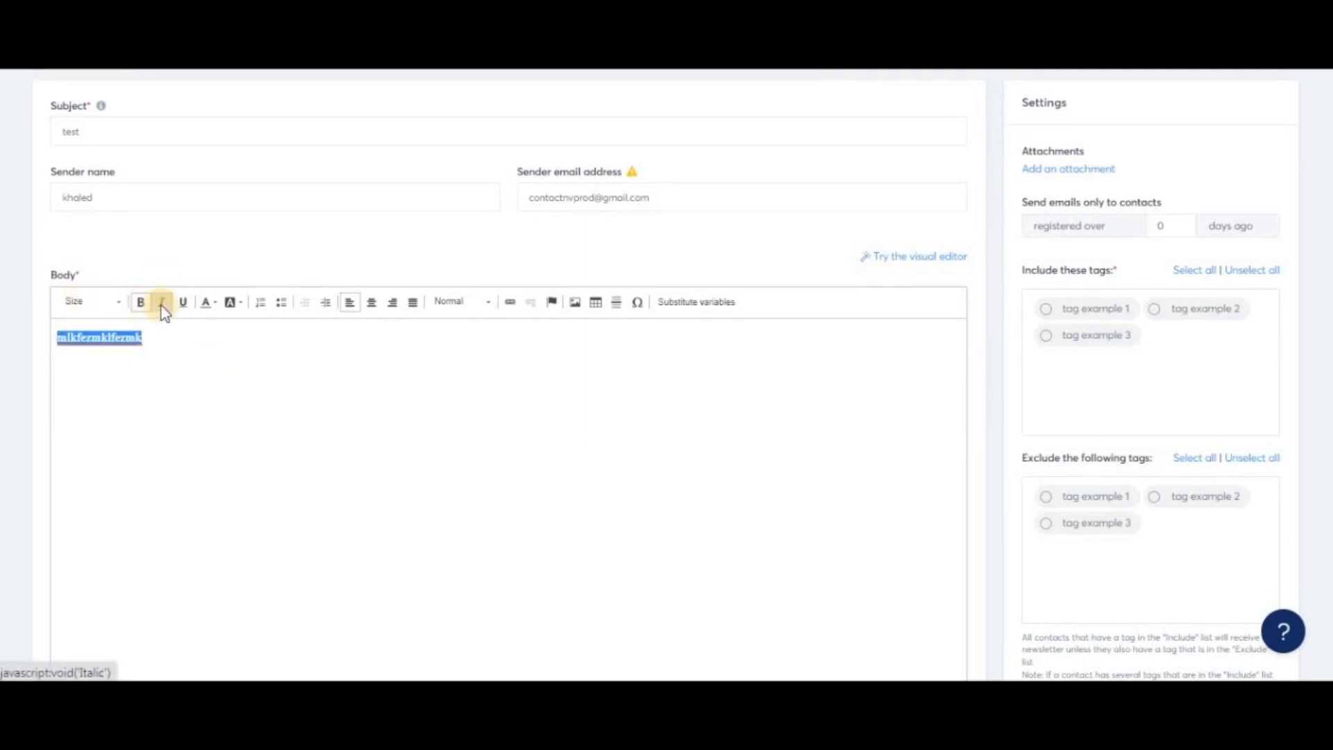
{"action": "left_click", "coordinate": [161, 304]}
{"action": "left_click", "coordinate": [181, 304]}
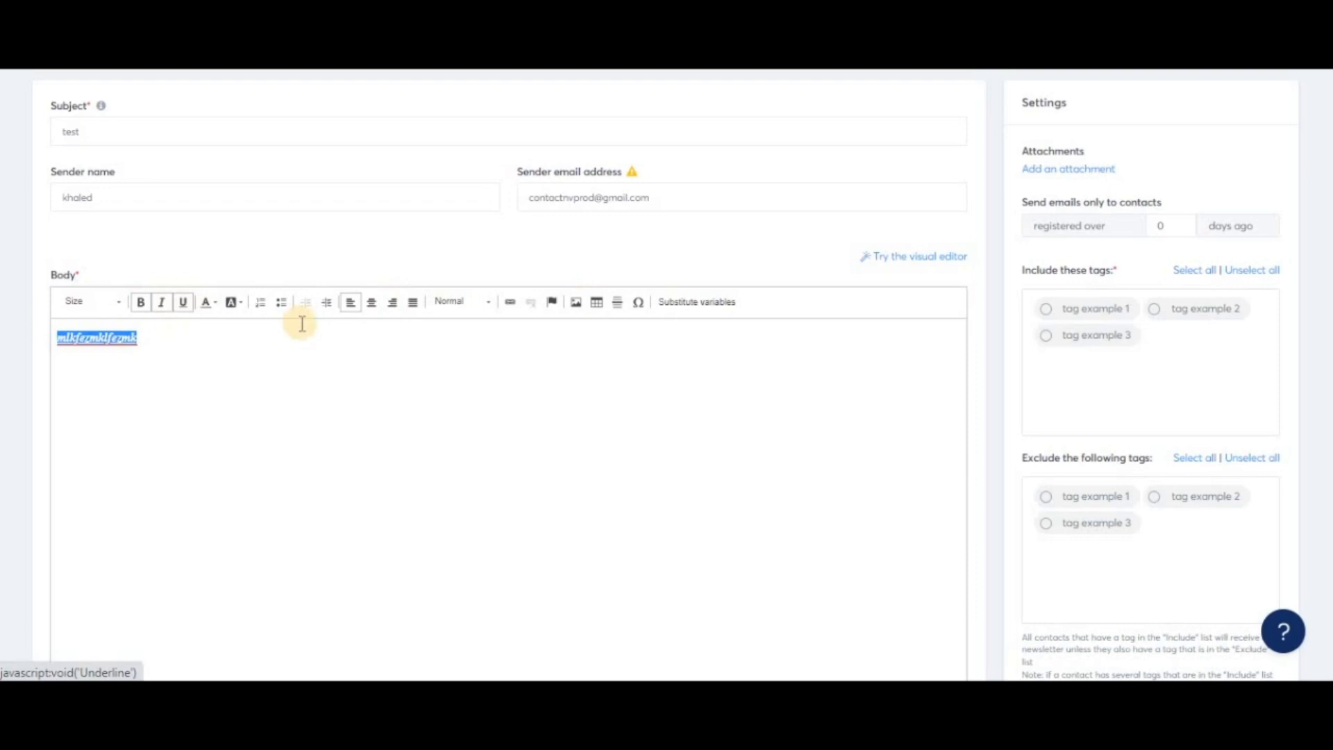
{"action": "left_click", "coordinate": [331, 428]}
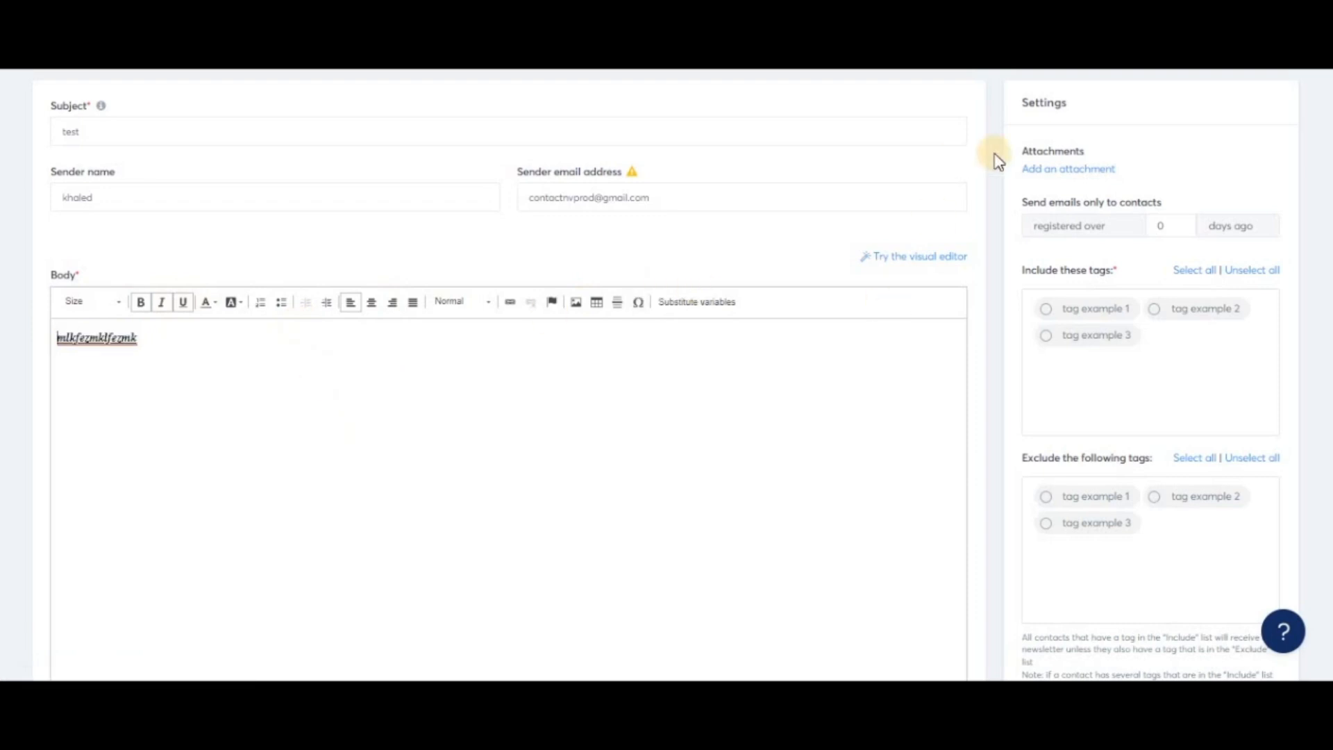
Restrict sending to contacts registered over 7 days ago.
{"action": "left_click", "coordinate": [1090, 174]}
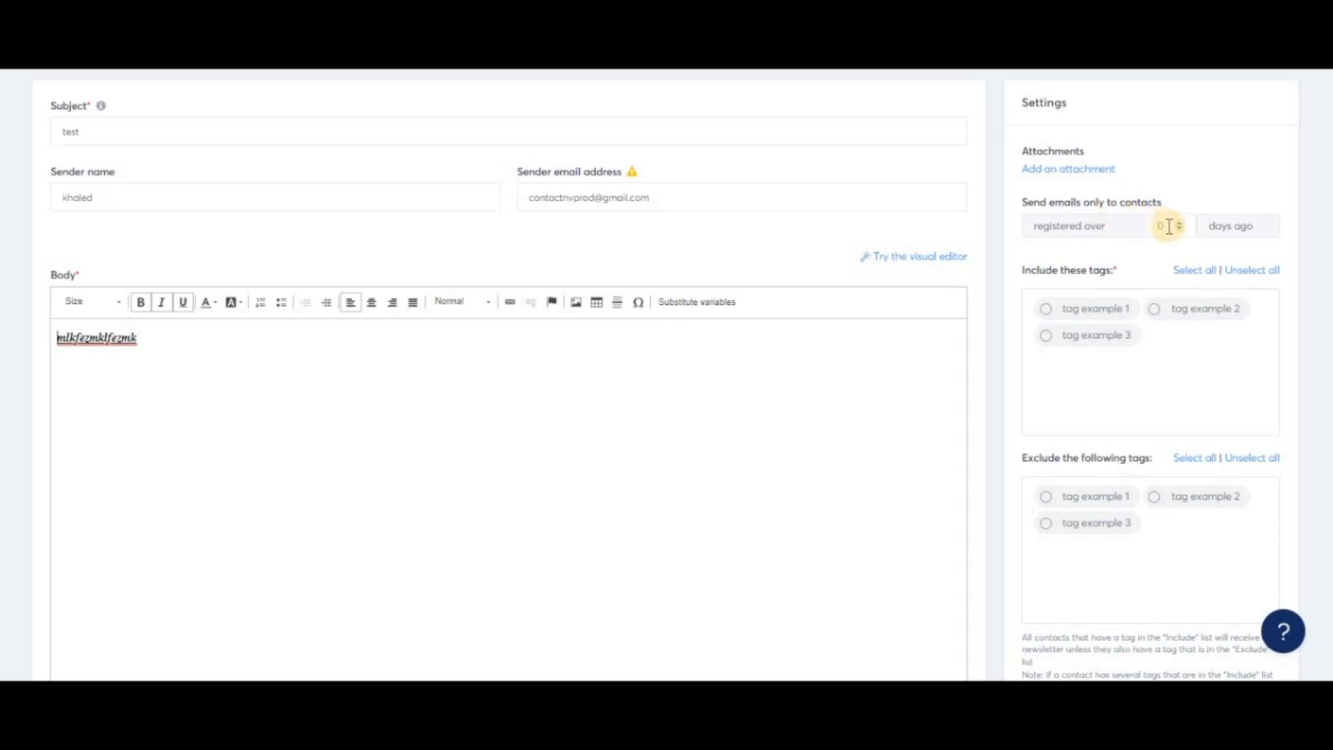
{"action": "left_click", "coordinate": [1149, 229]}
{"action": "type", "text": "7"}
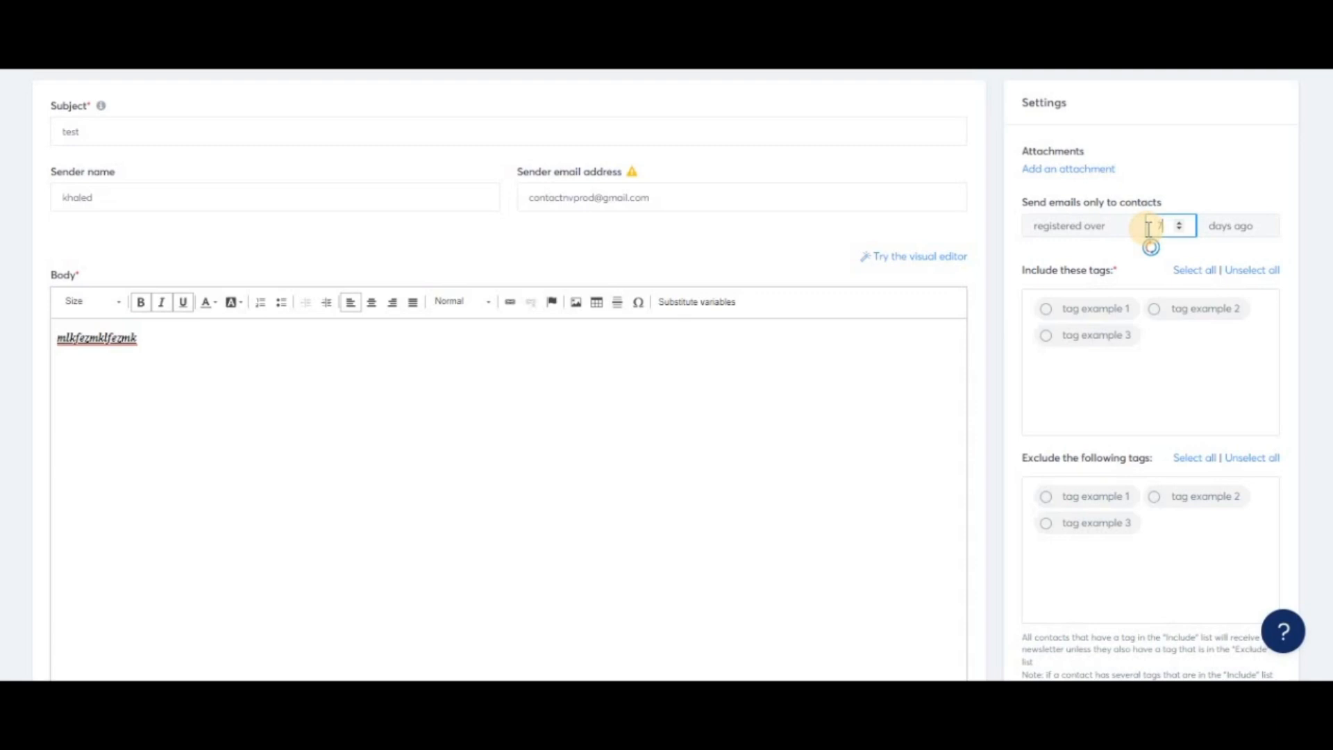
{"action": "left_click", "coordinate": [1195, 198]}
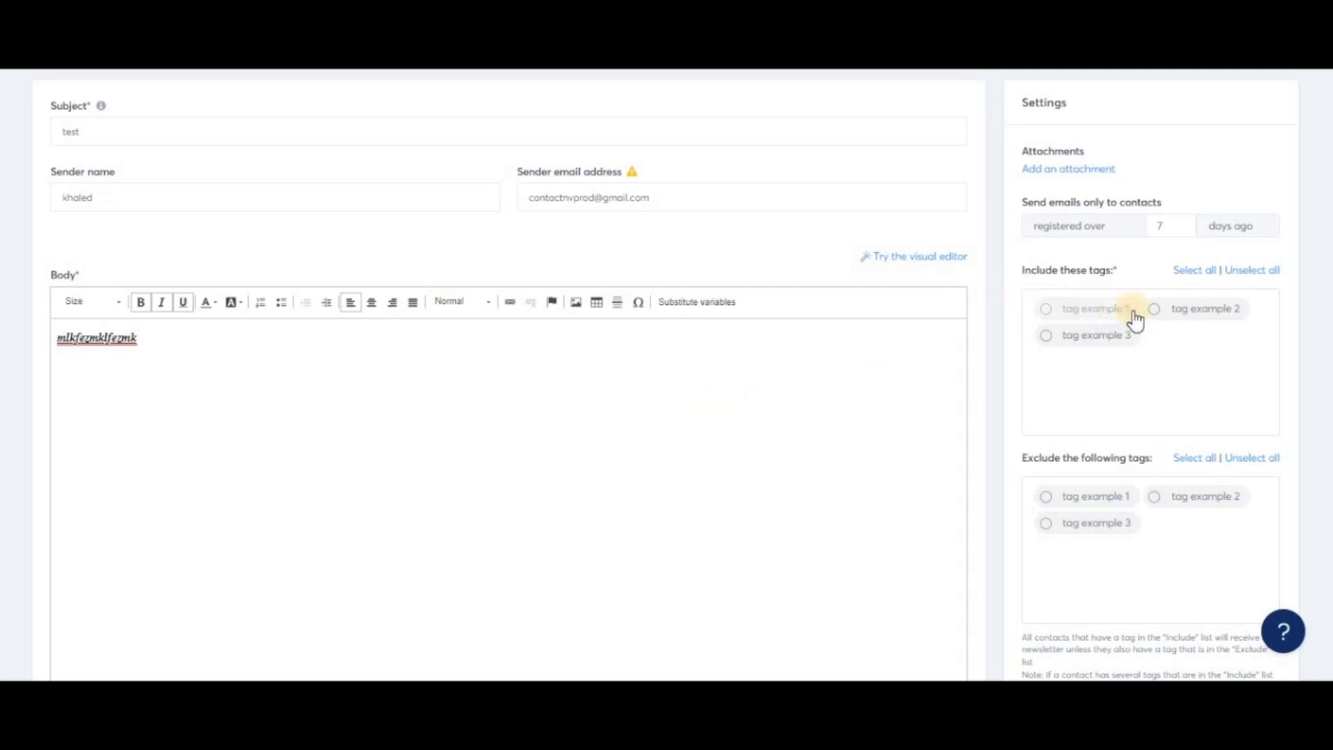
Include contacts tagged "tag example 1" and exclude those tagged "tag example 2".
{"action": "left_click", "coordinate": [1101, 310]}
{"action": "left_click", "coordinate": [1204, 507]}
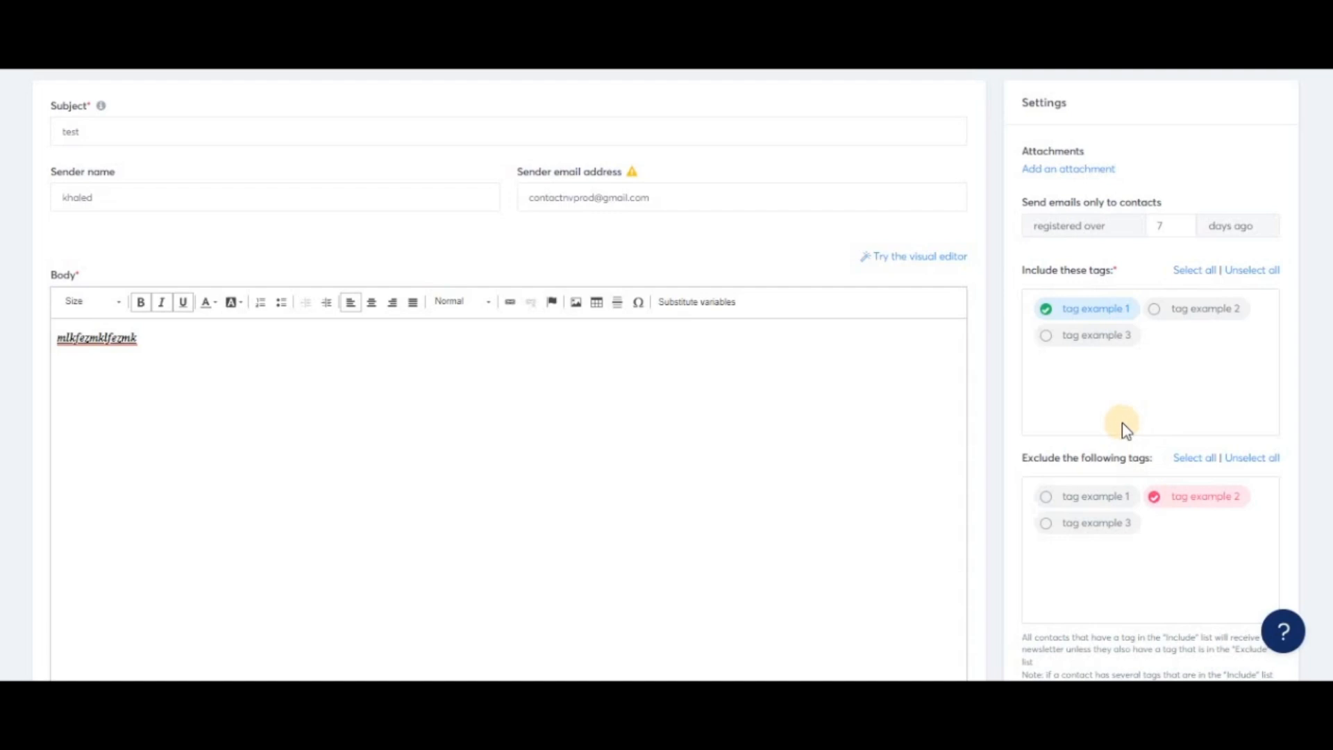
Select the {first_name} variable in the available substitutes list.
{"action": "scroll", "coordinate": [1176, 333], "scroll_direction": "down", "scroll_amount": 1}
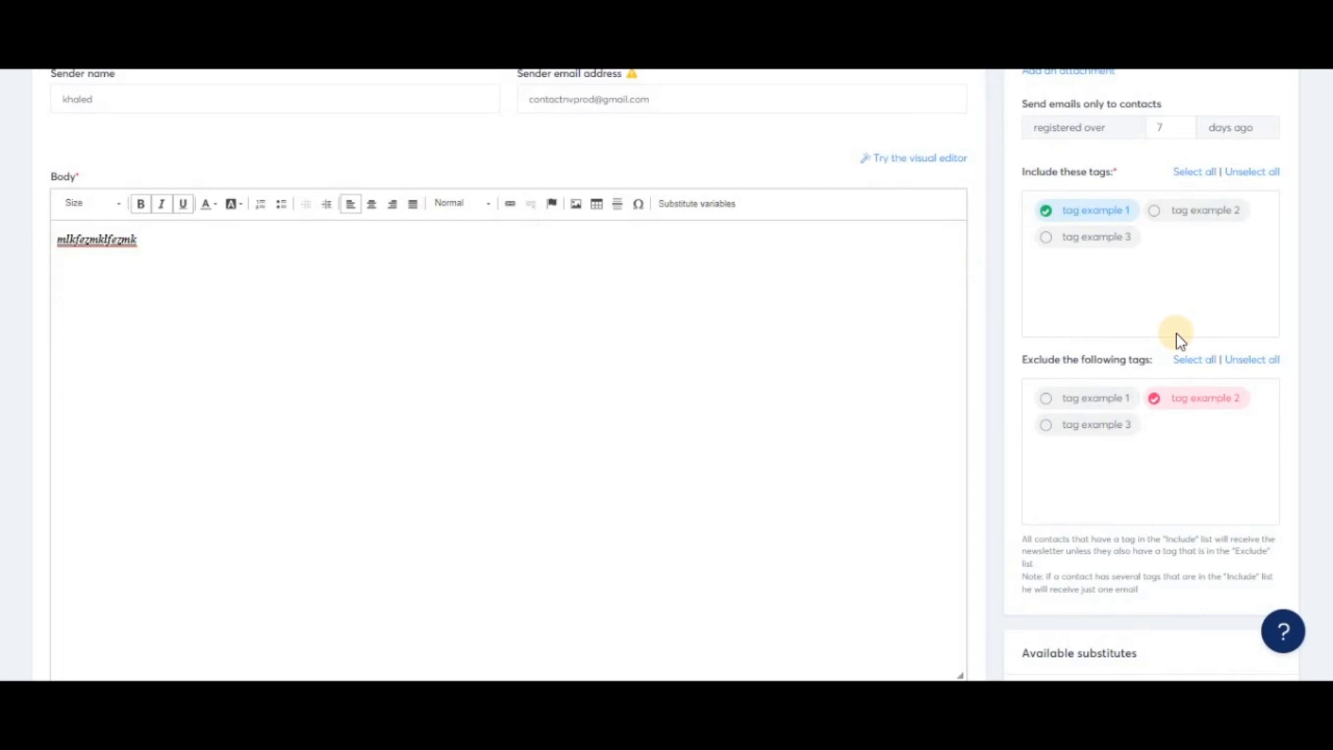
{"action": "scroll", "coordinate": [1177, 334], "scroll_direction": "down", "scroll_amount": 5}
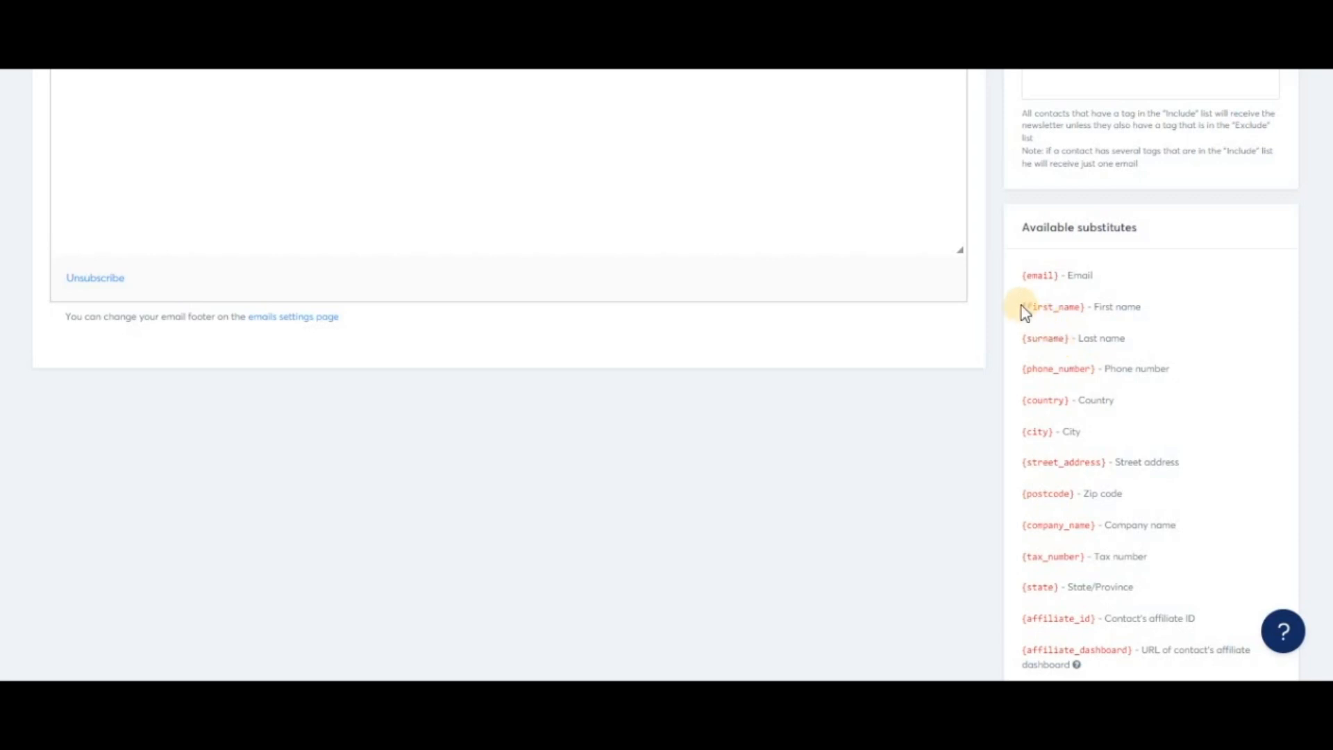
{"action": "left_click_drag", "start_coordinate": [1024, 306], "coordinate": [1084, 306]}
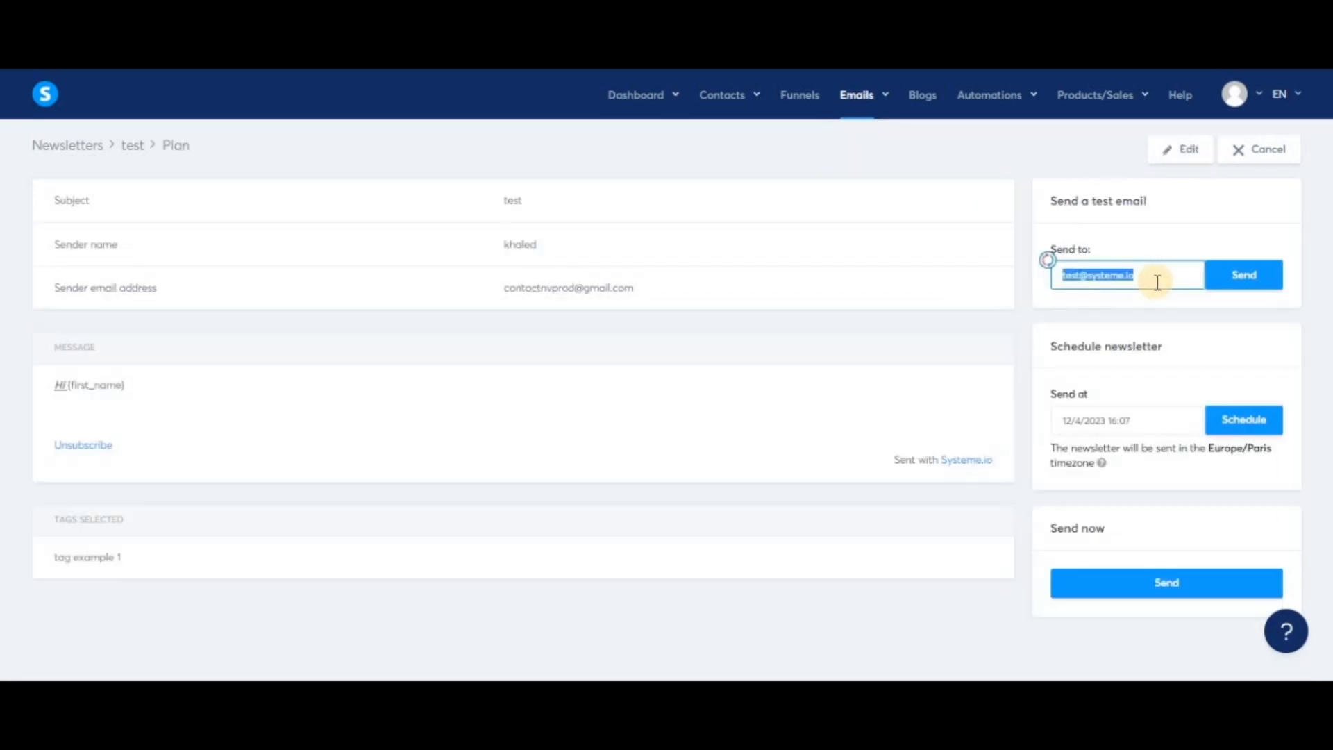
Send a test email of the newsletter to the prefilled test address.
{"action": "left_click", "coordinate": [1154, 275]}
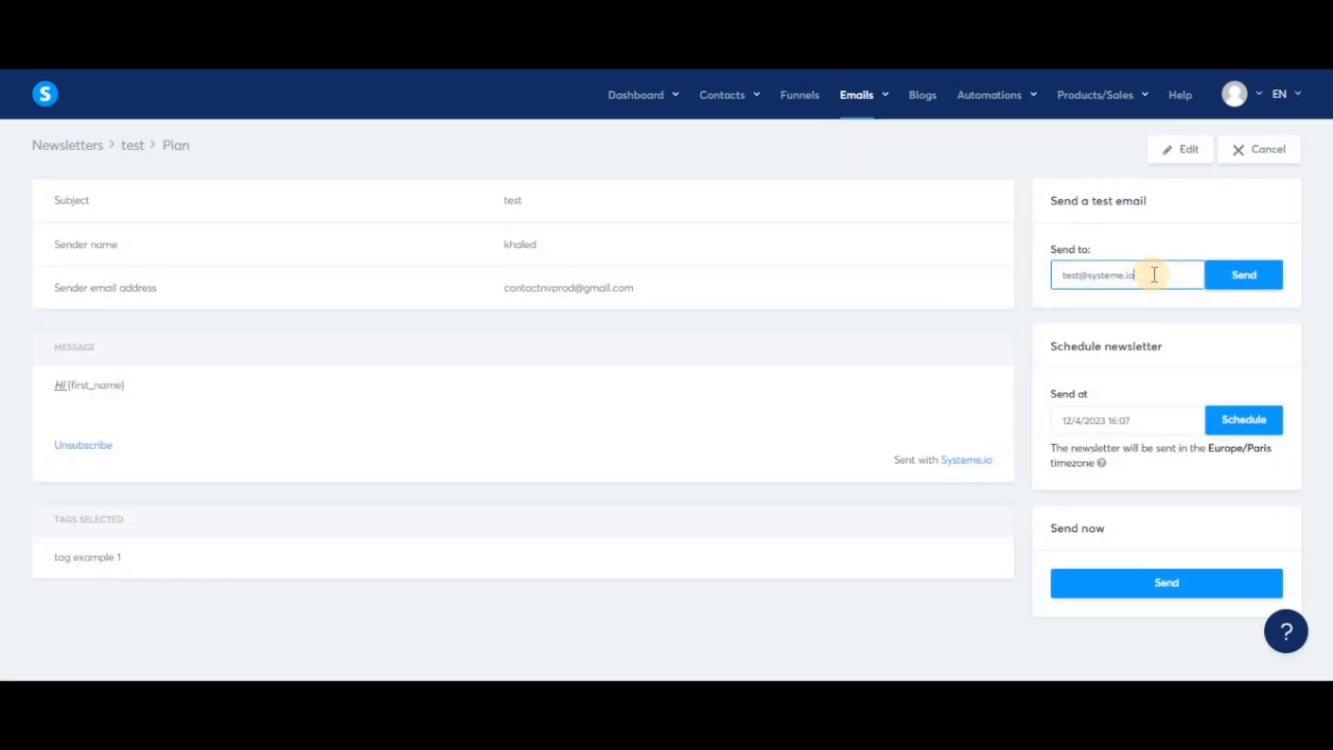
{"action": "left_click", "coordinate": [1254, 279]}
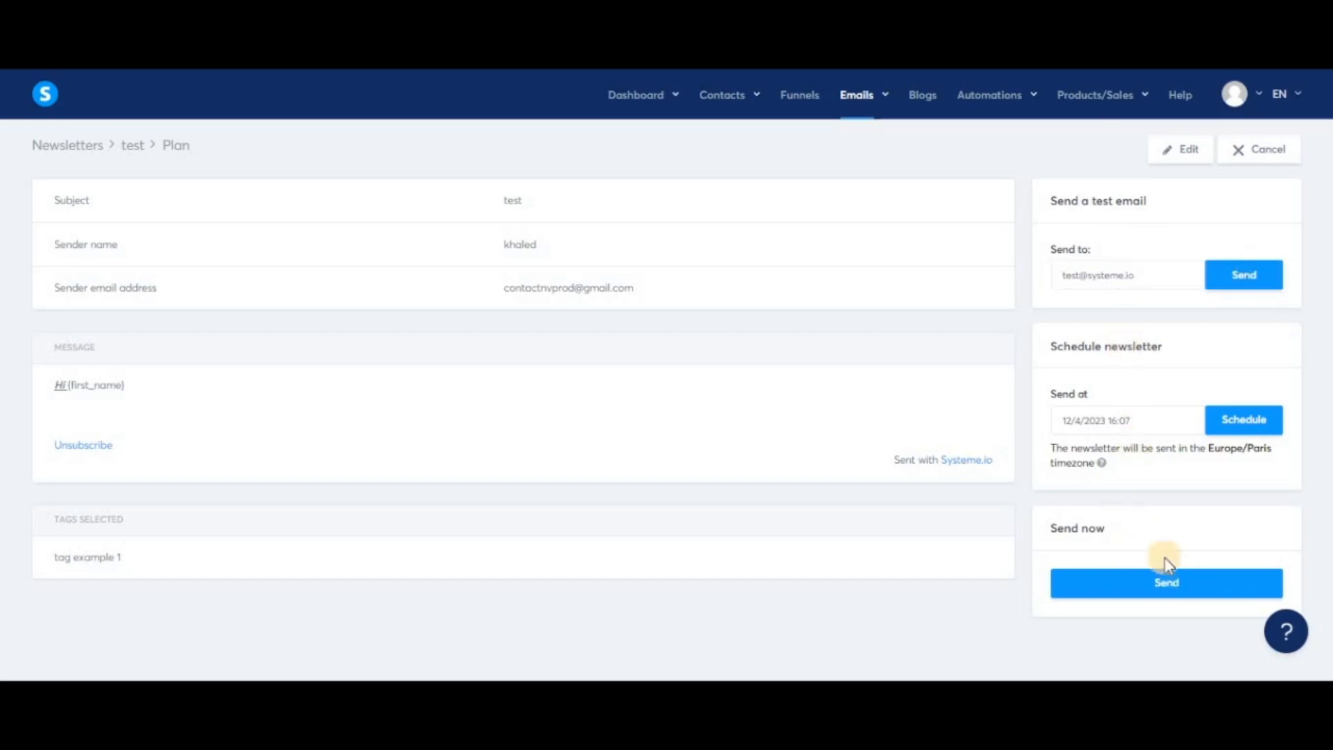
Schedule the newsletter for 15 April 2023 at 17:07.
{"action": "left_click", "coordinate": [1172, 587]}
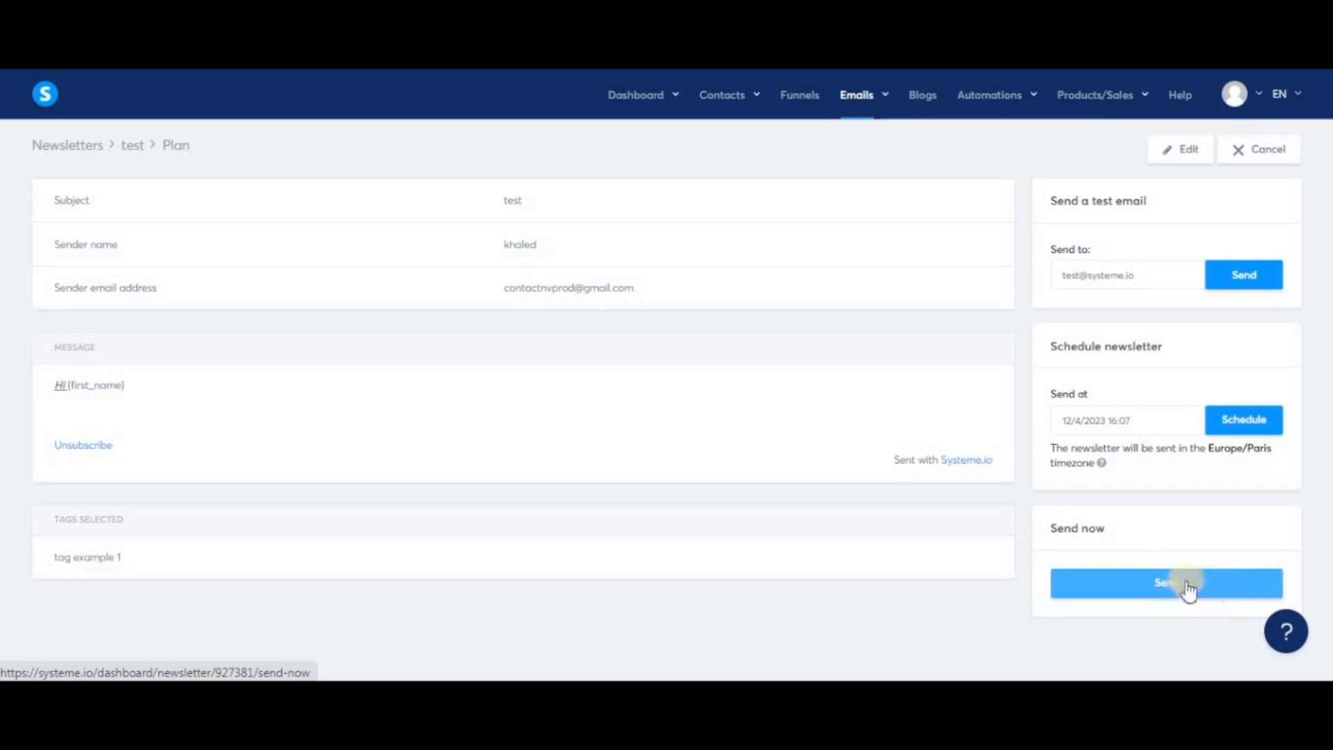
{"action": "left_click", "coordinate": [1164, 418]}
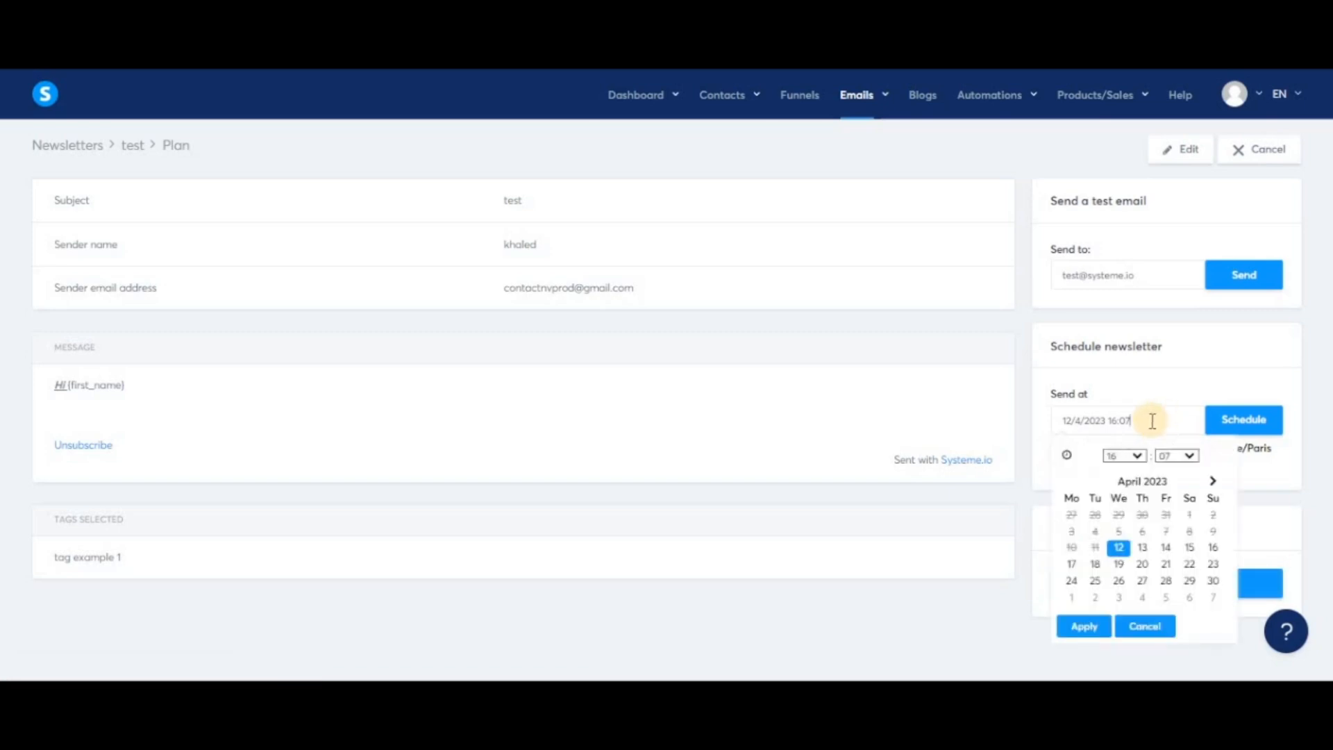
{"action": "left_click", "coordinate": [1189, 548]}
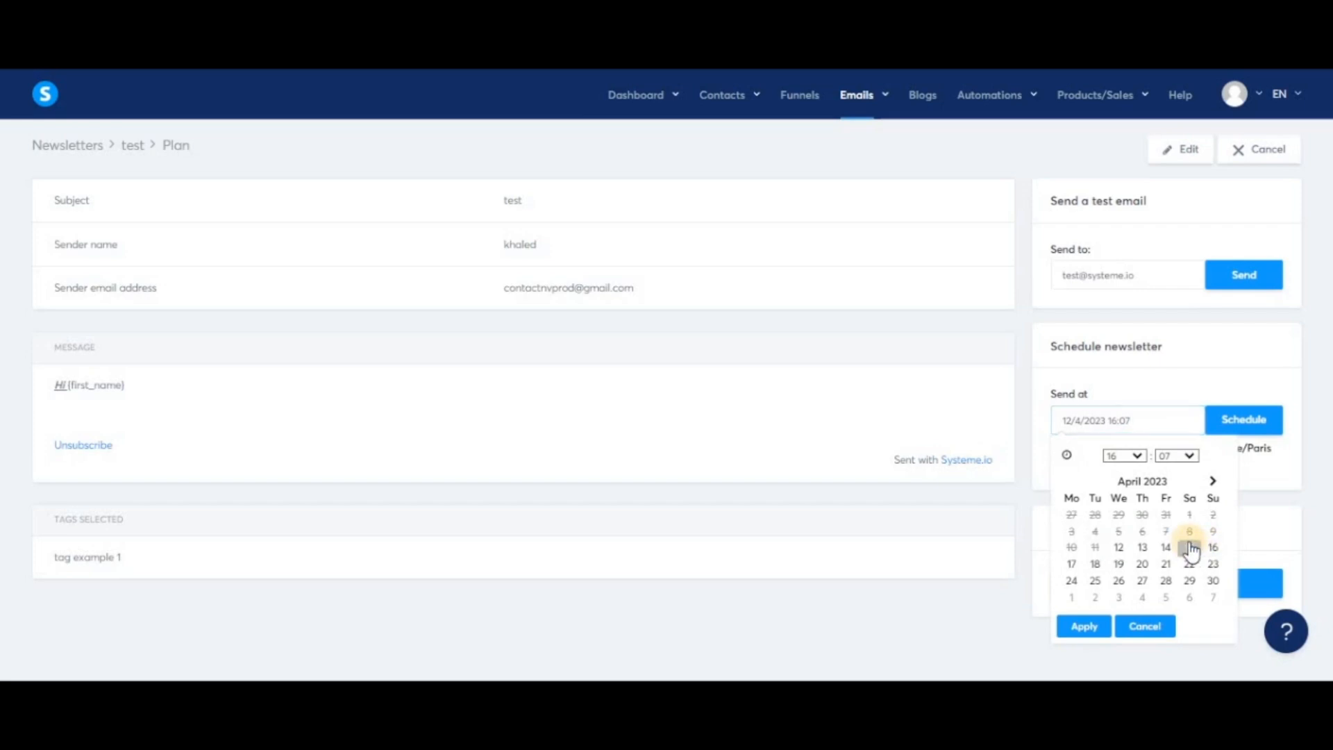
{"action": "left_click", "coordinate": [1125, 456]}
{"action": "left_click", "coordinate": [1120, 416]}
{"action": "left_click", "coordinate": [1085, 626]}
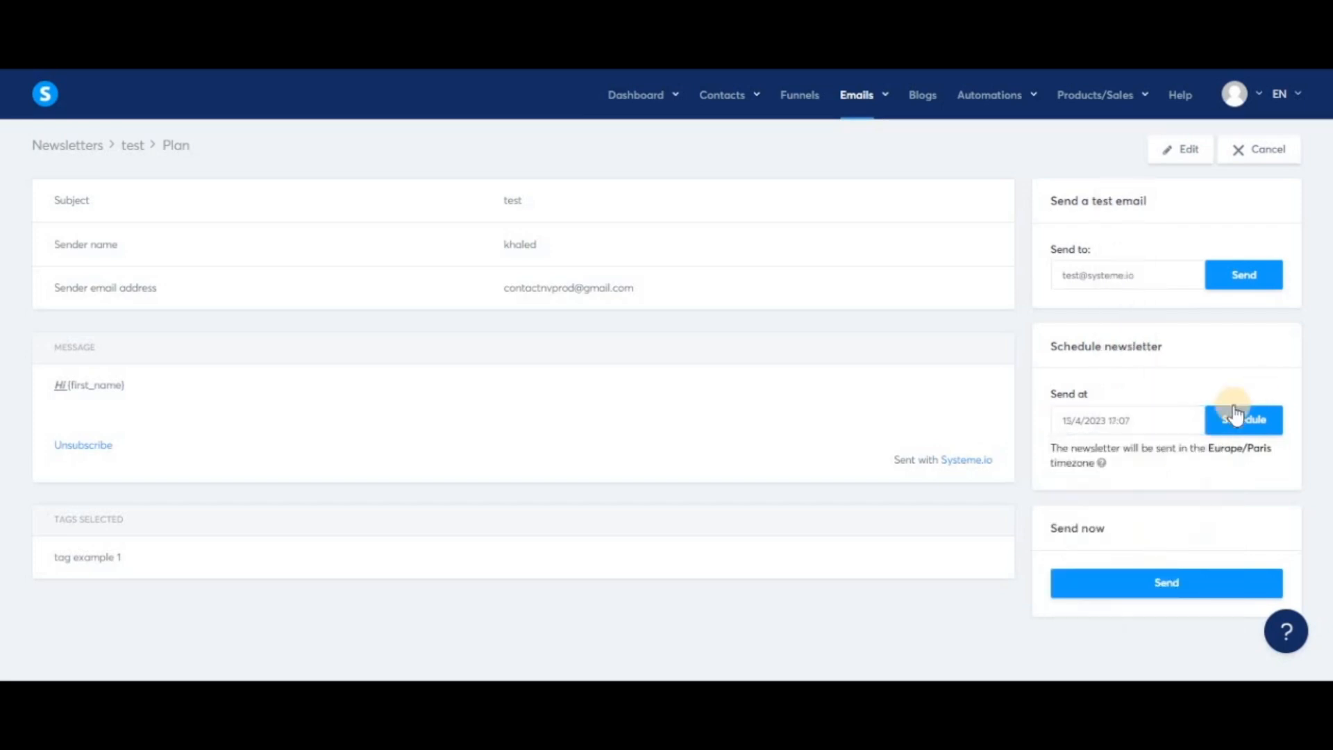
{"action": "left_click", "coordinate": [1235, 419]}
{"action": "left_click", "coordinate": [629, 422]}
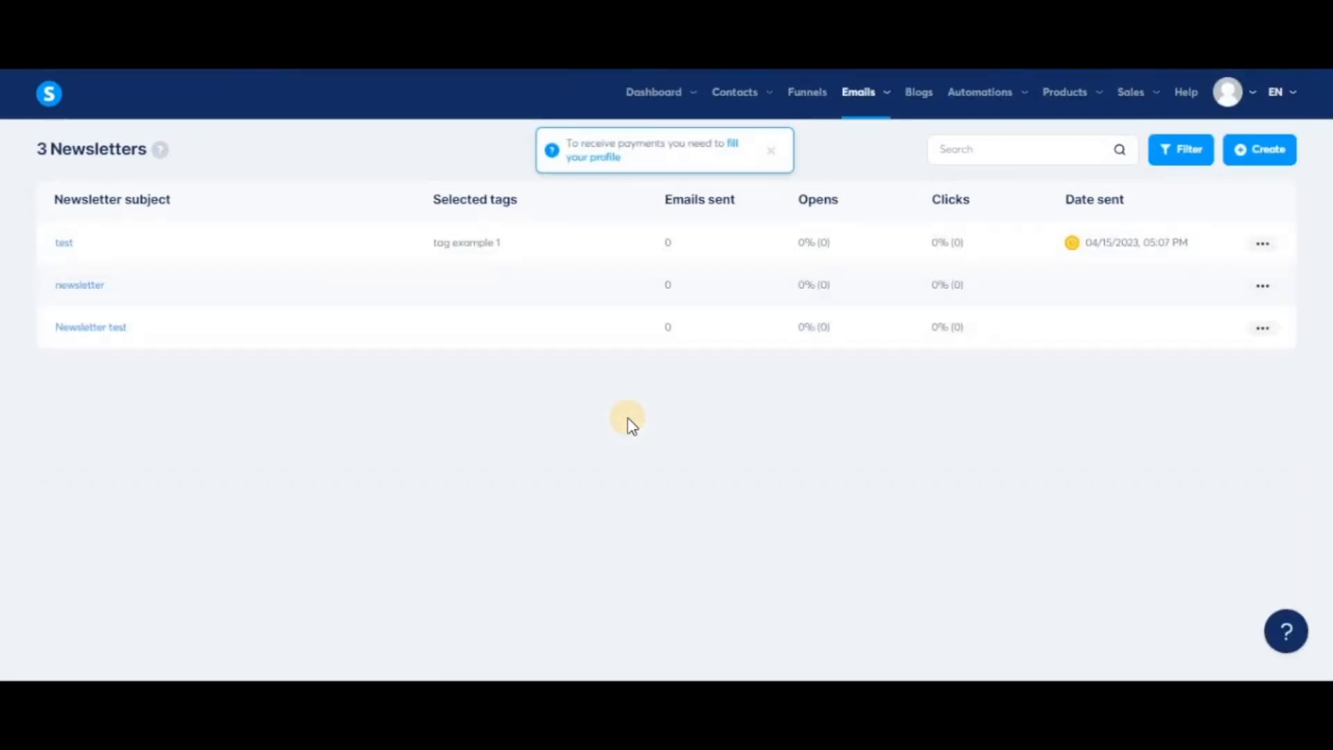
Reopen the "test" newsletter and send it immediately, confirming the send.
{"action": "left_click", "coordinate": [771, 150]}
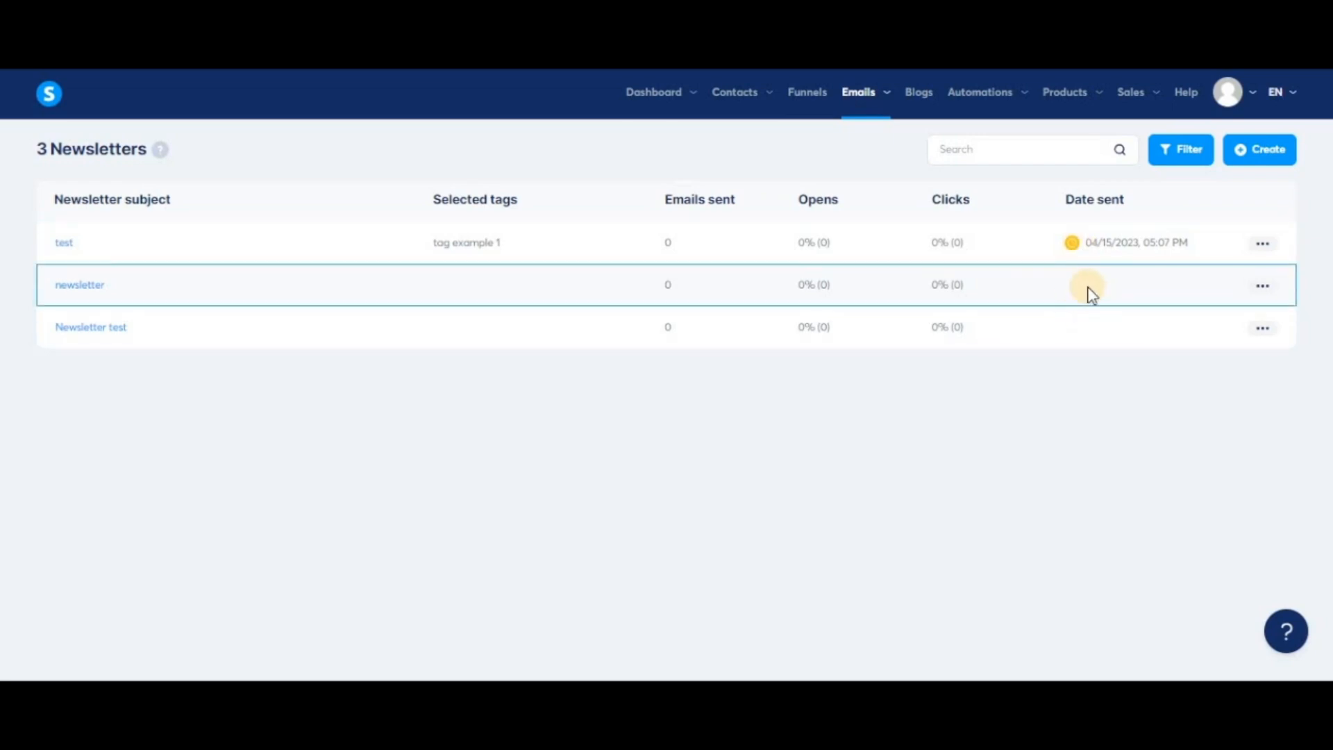
{"action": "left_click", "coordinate": [67, 245]}
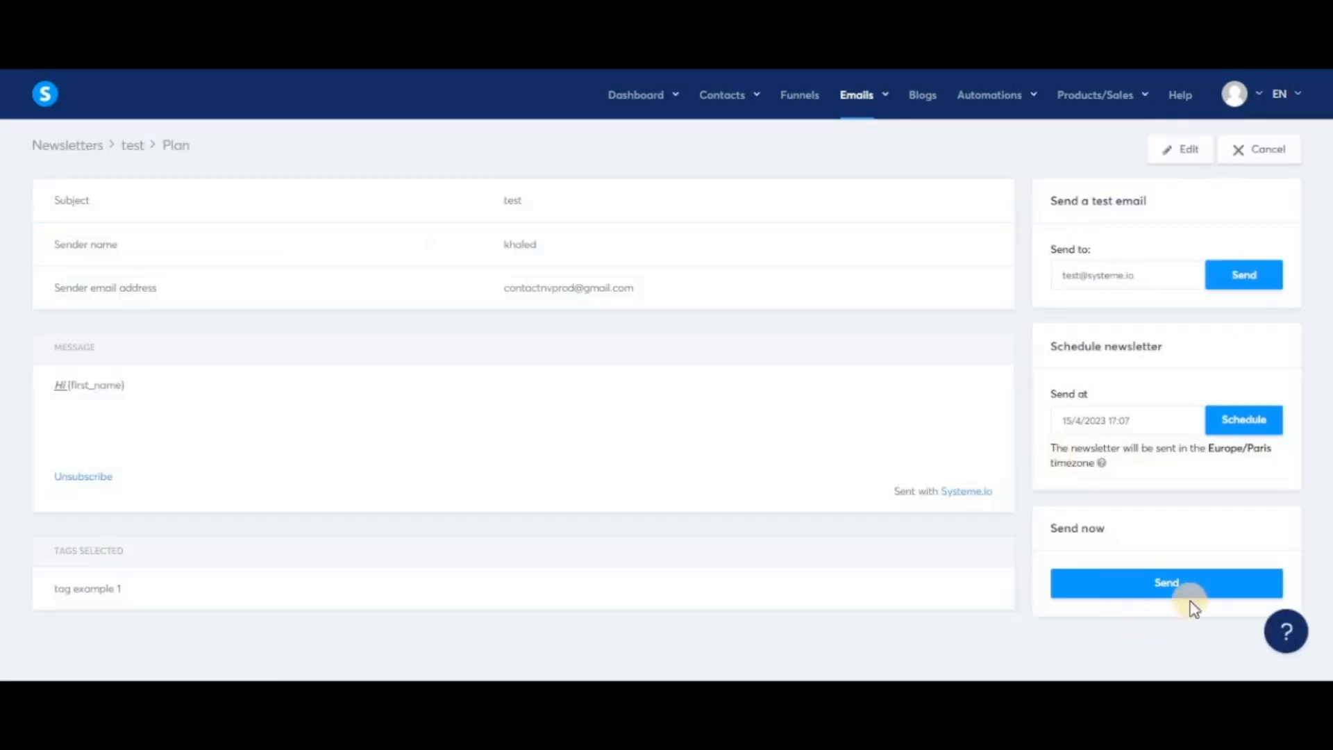
{"action": "left_click", "coordinate": [1190, 580]}
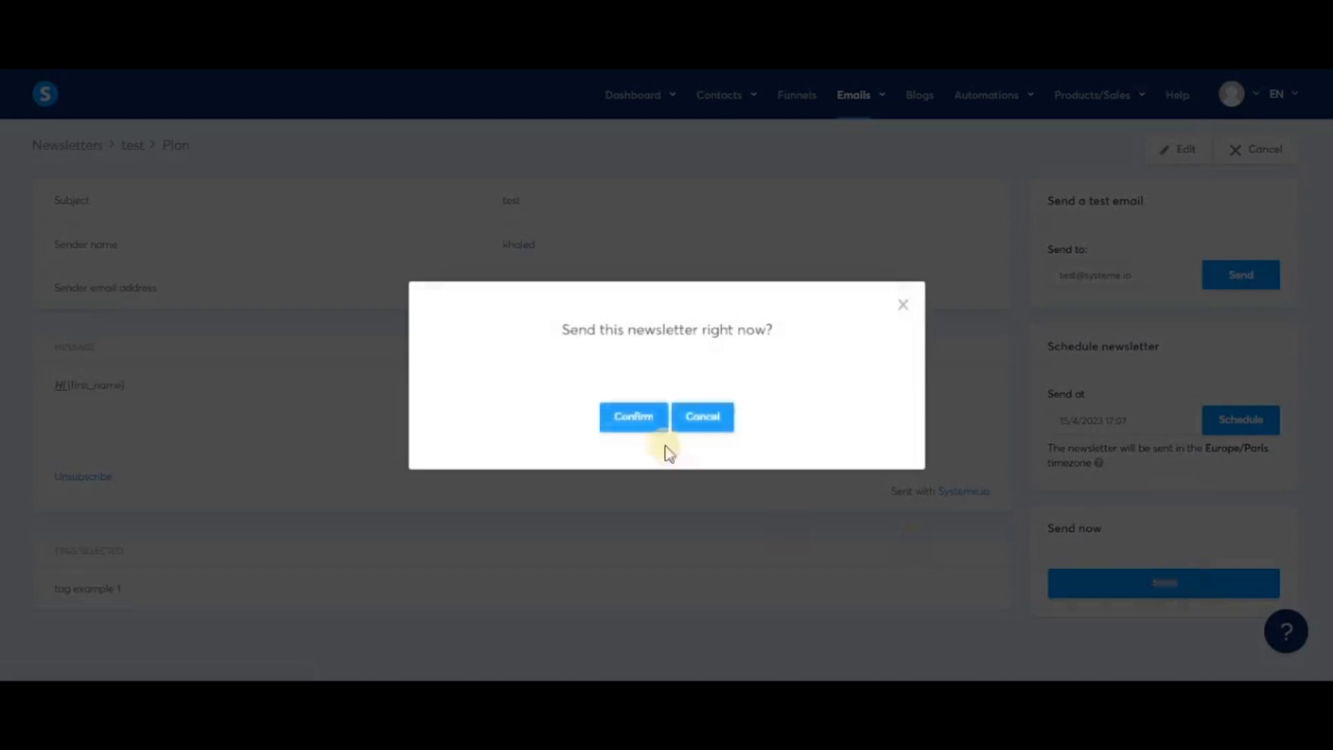
{"action": "left_click", "coordinate": [634, 418]}
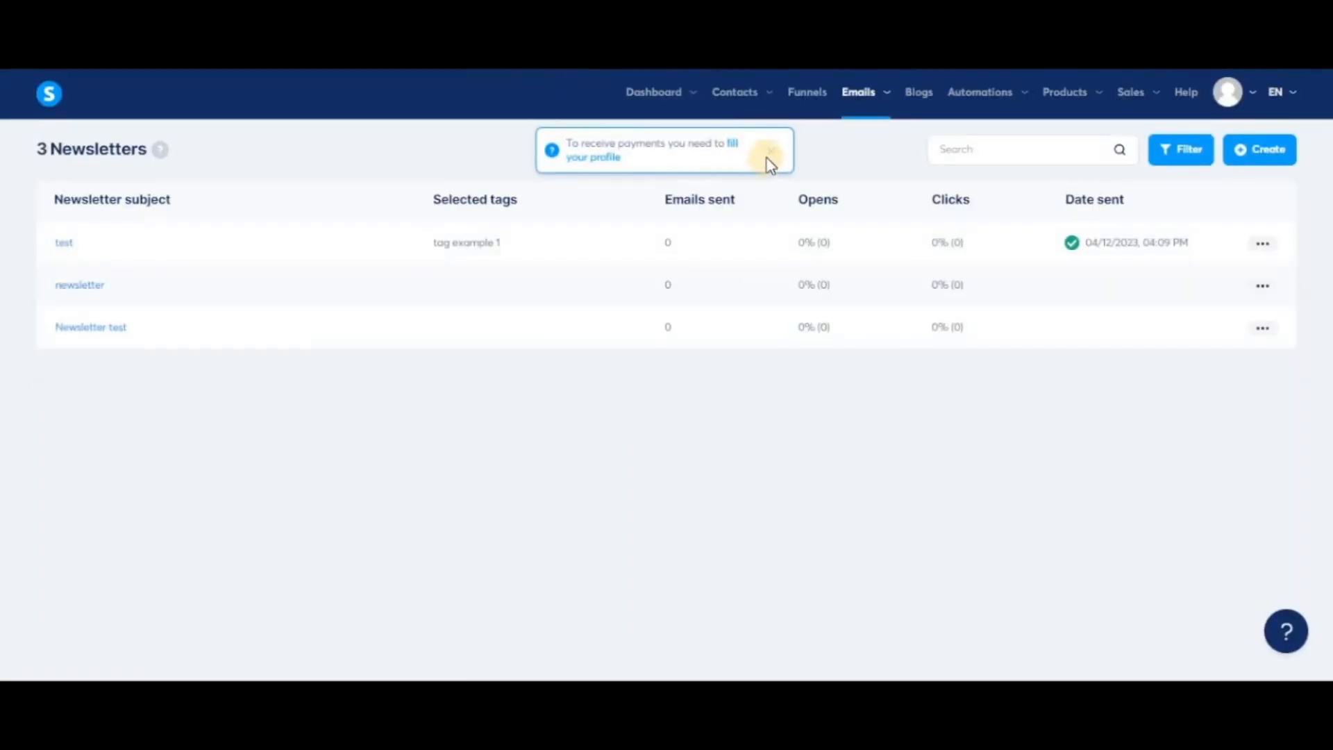
Open the sent "test" newsletter to review it.
{"action": "left_click", "coordinate": [768, 153]}
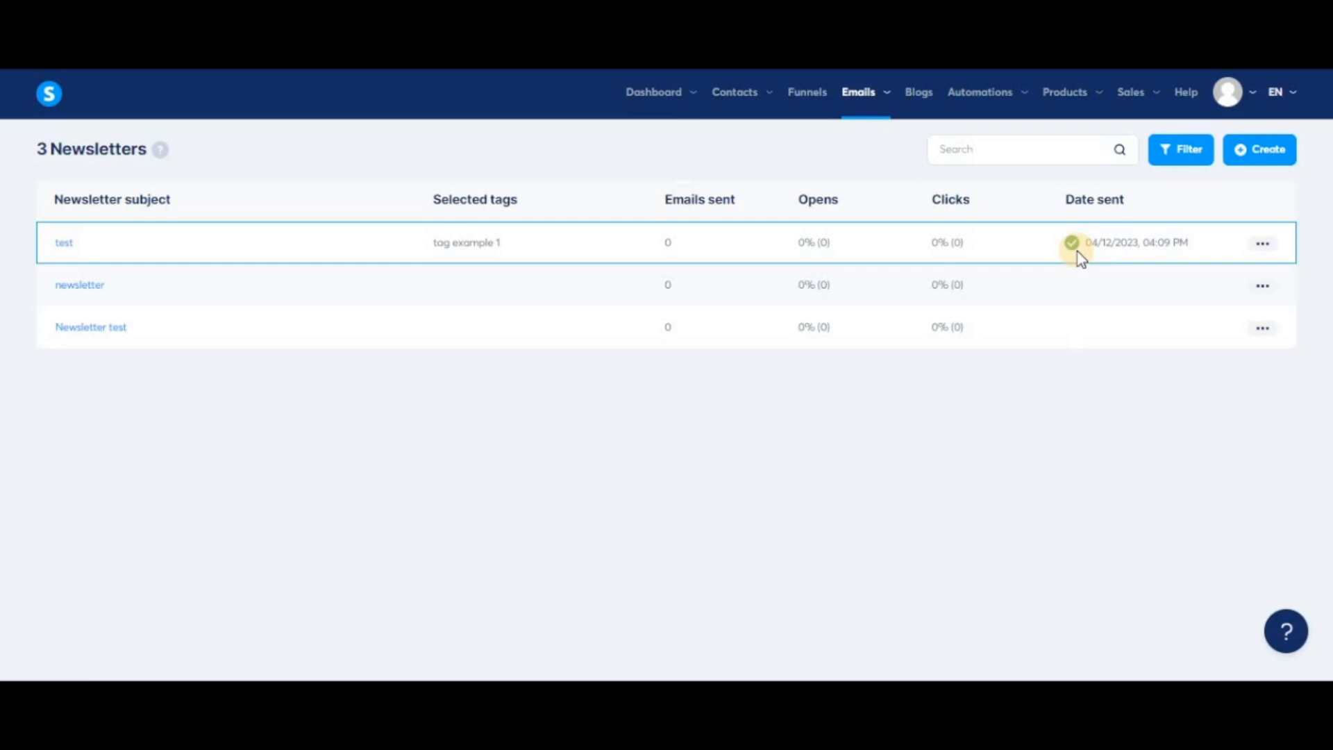
{"action": "left_click", "coordinate": [66, 251]}
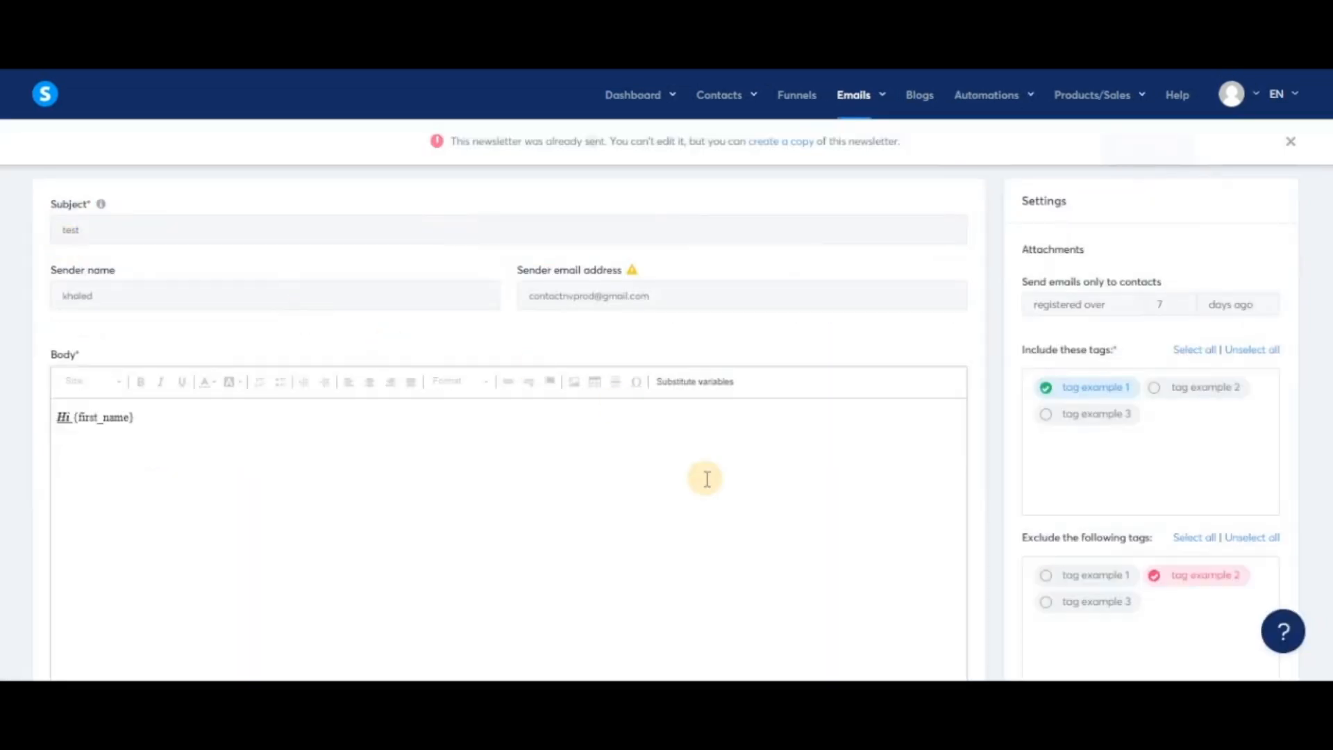
Create a copy of the already sent "test" newsletter.
{"action": "left_click", "coordinate": [780, 144]}
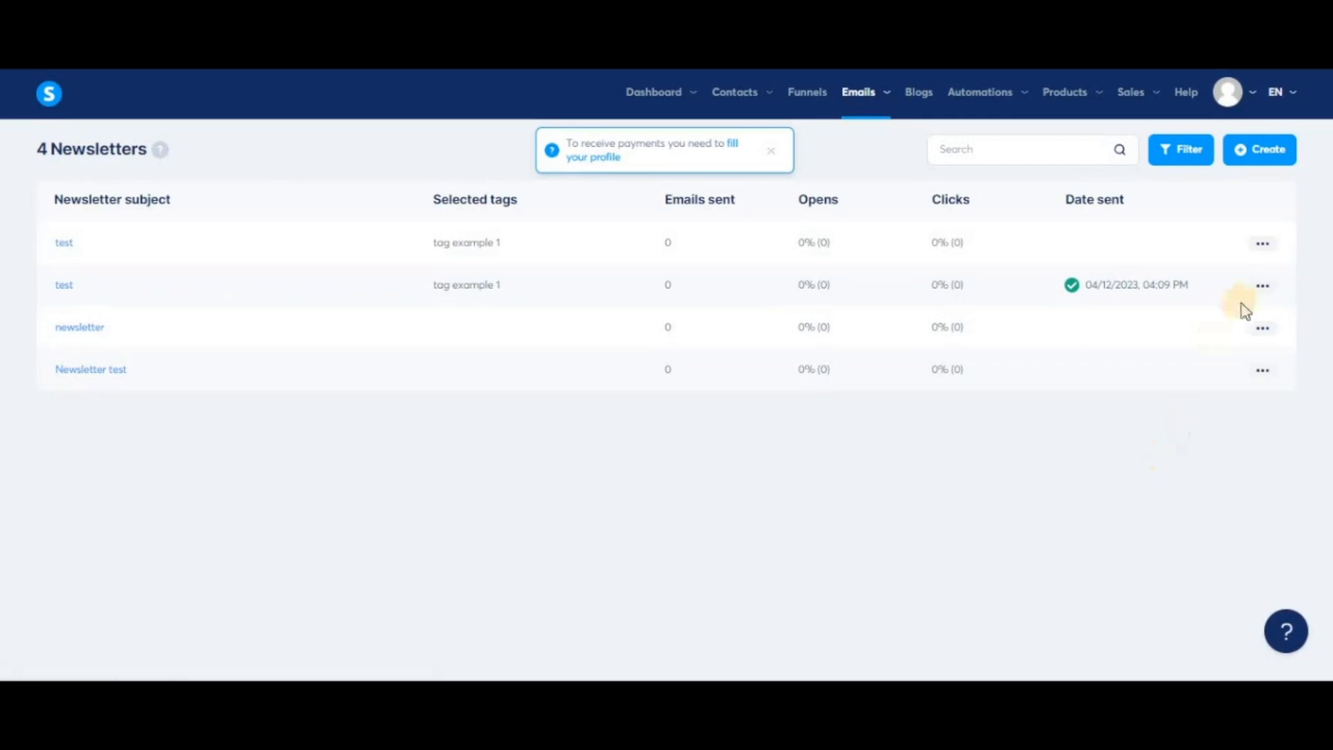
Browse the action menus of the copied "test" newsletter and the sent "test" newsletter in the newsletter list.
{"action": "left_click", "coordinate": [1262, 250]}
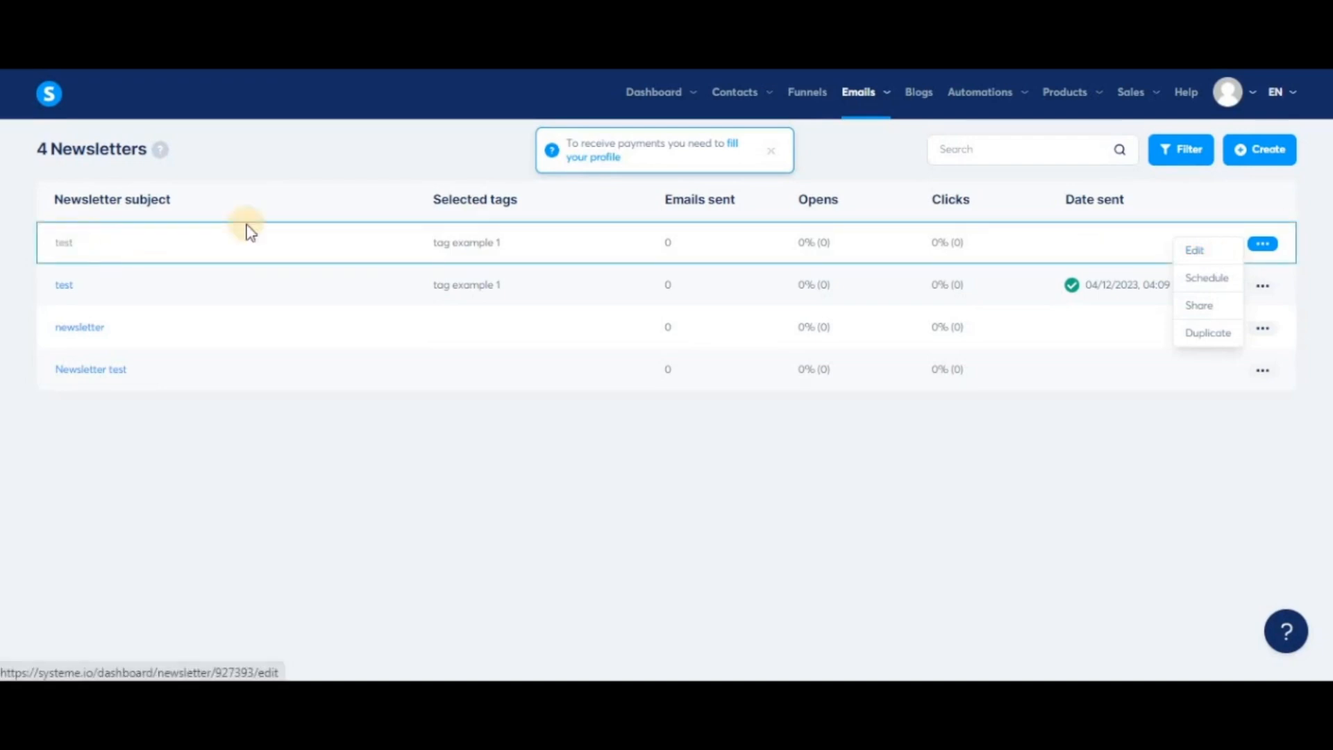
{"action": "left_click", "coordinate": [1200, 309]}
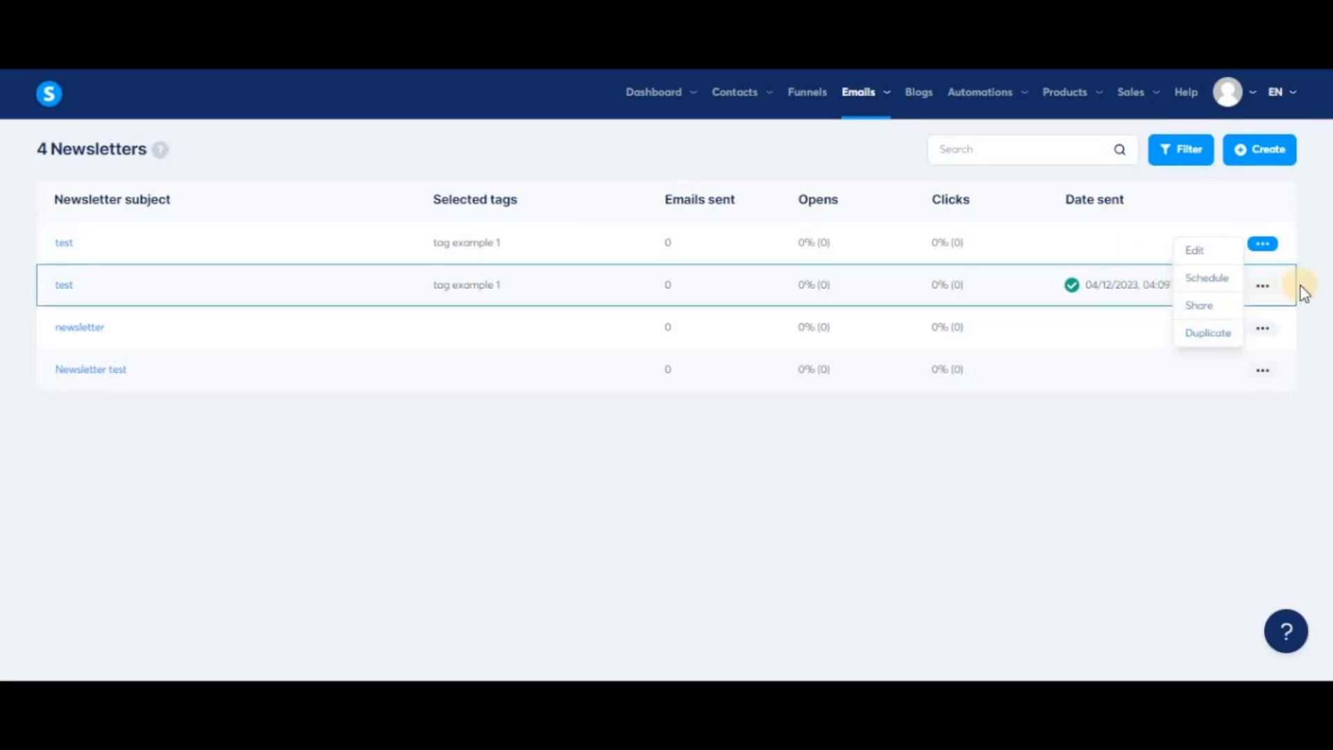
{"action": "left_click", "coordinate": [1264, 287]}
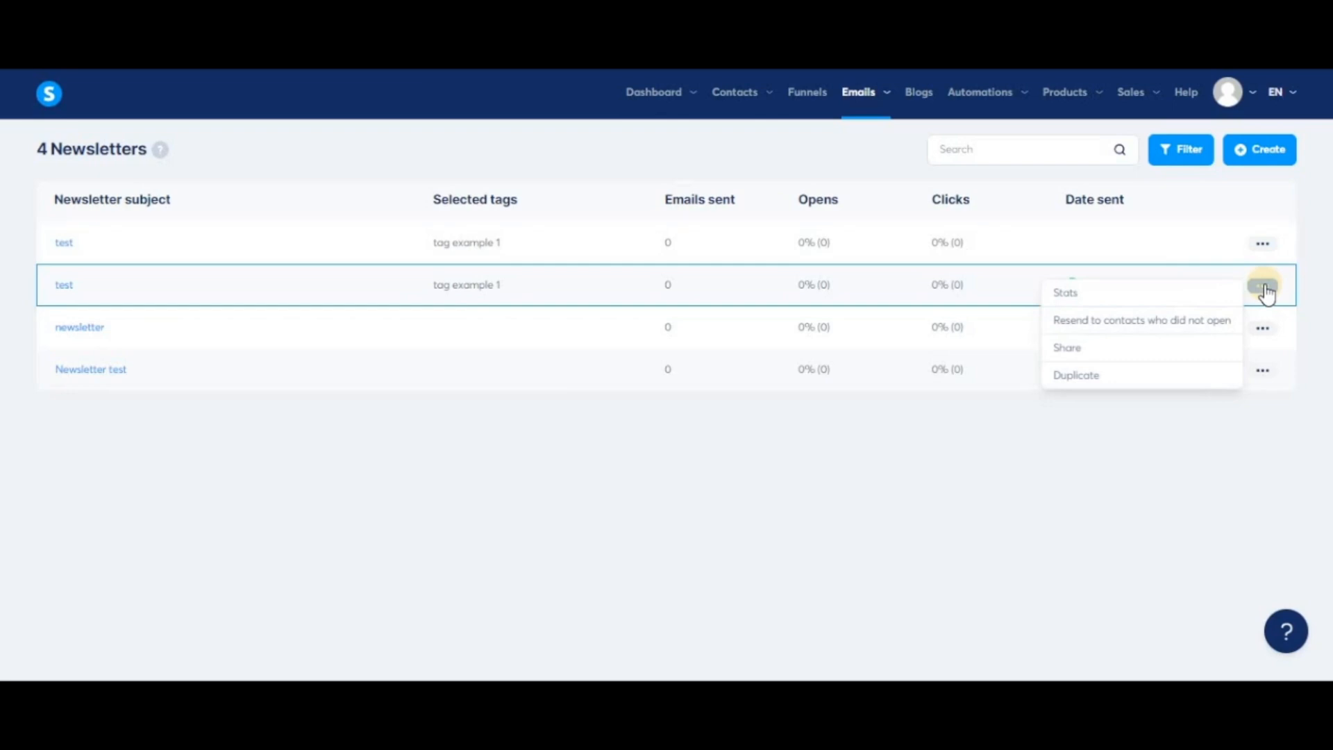
{"action": "left_click", "coordinate": [1315, 282]}
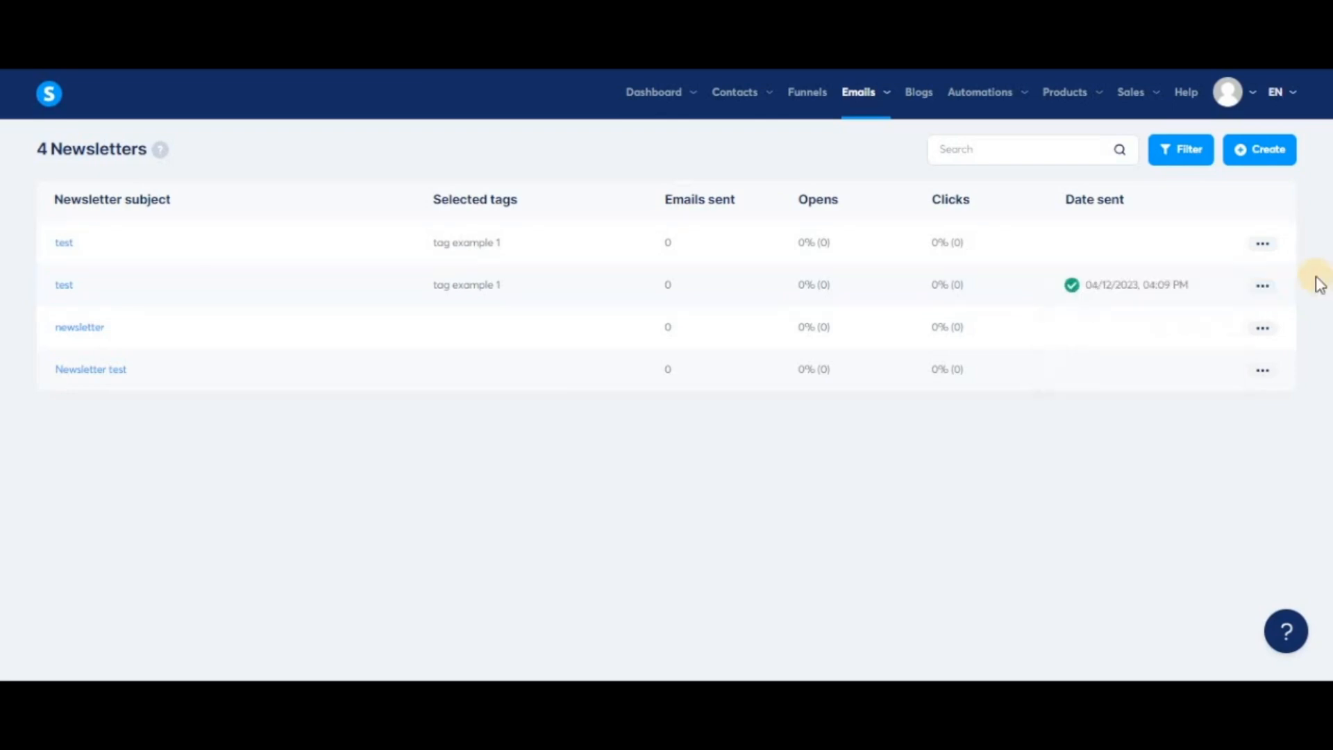
{"action": "left_click", "coordinate": [1262, 285]}
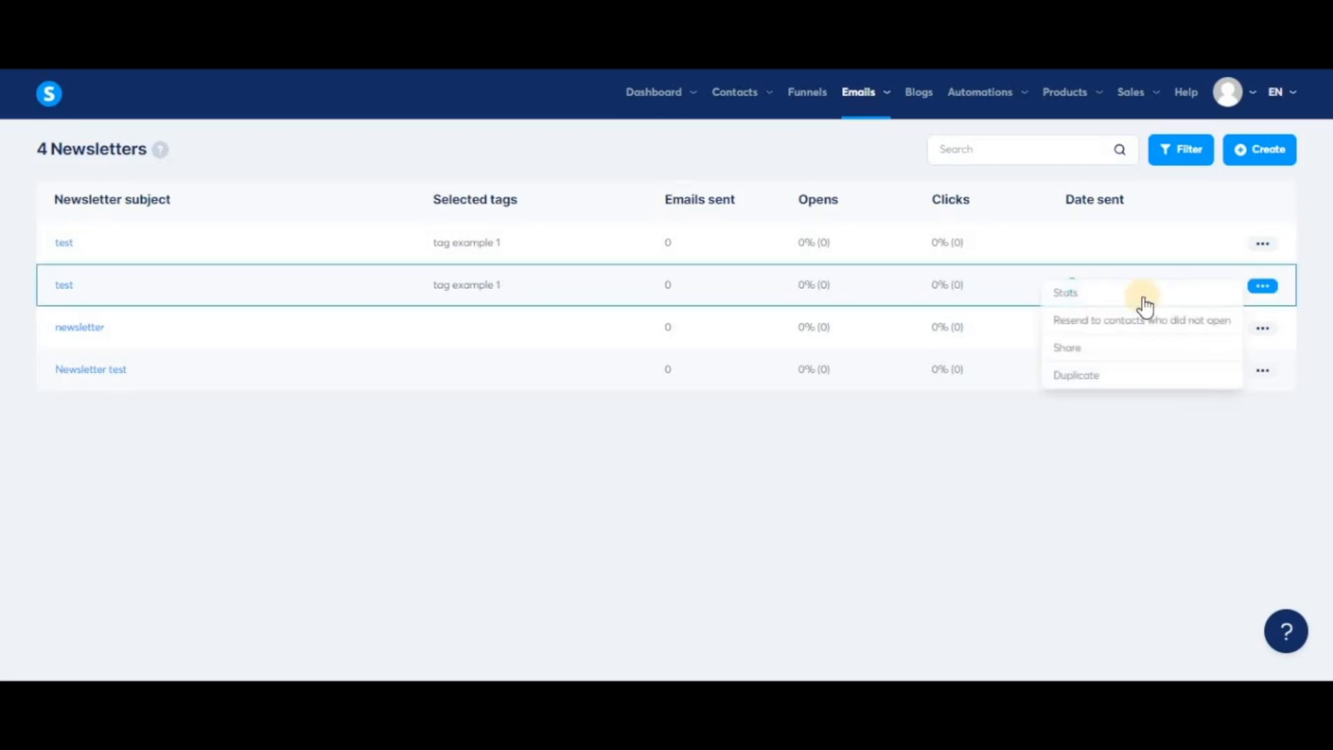